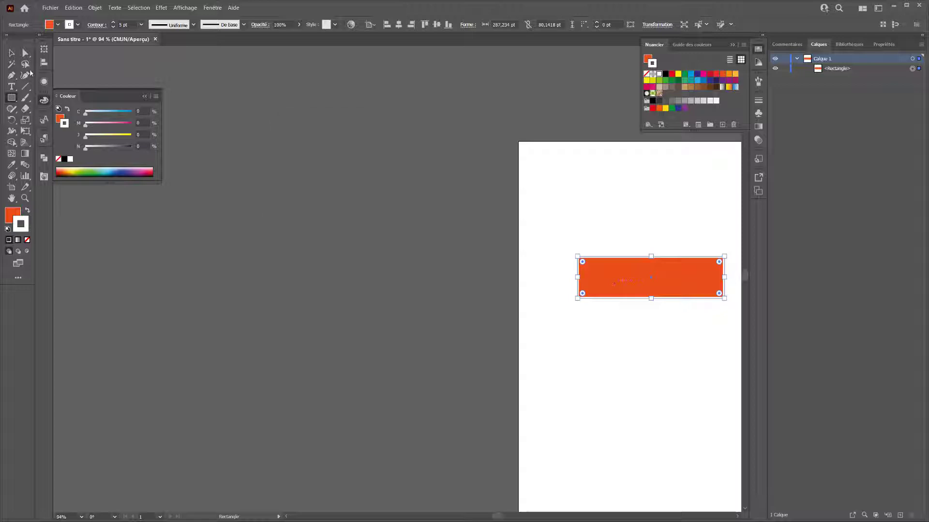
Move the orange rectangle off the artboard and arrange resized copies of it as four bricks in three staggered rows.
click(12, 53)
drag(597, 279, 139, 287)
drag(266, 263, 269, 296)
drag(334, 292, 147, 320)
click(321, 215)
drag(322, 215, 116, 373)
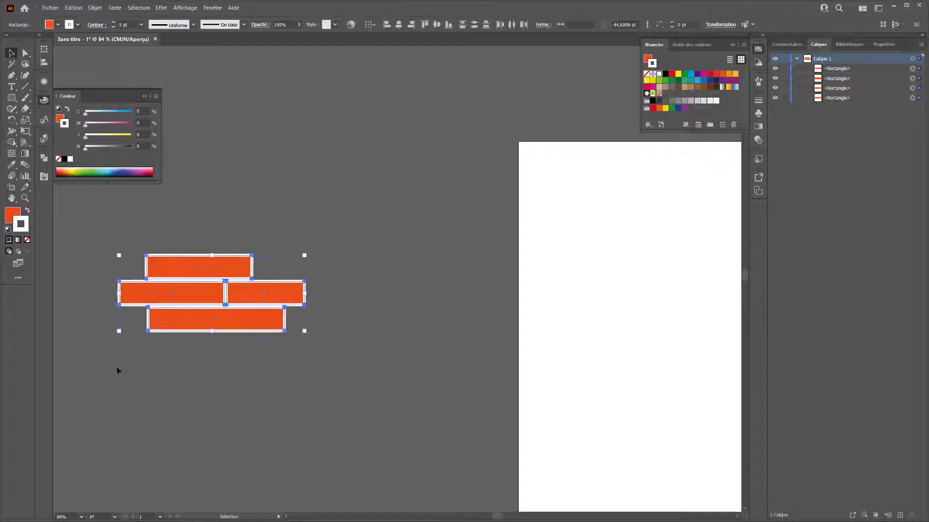
Duplicate the top-row brick directly to its right so the top row has two bricks.
click(209, 220)
drag(207, 265, 315, 264)
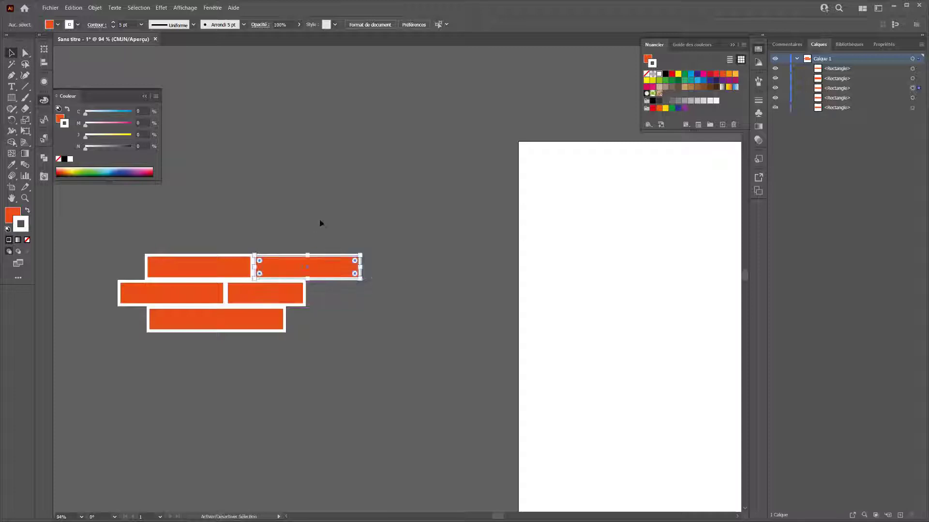
key(ctrl+minus)
key(ctrl+minus)
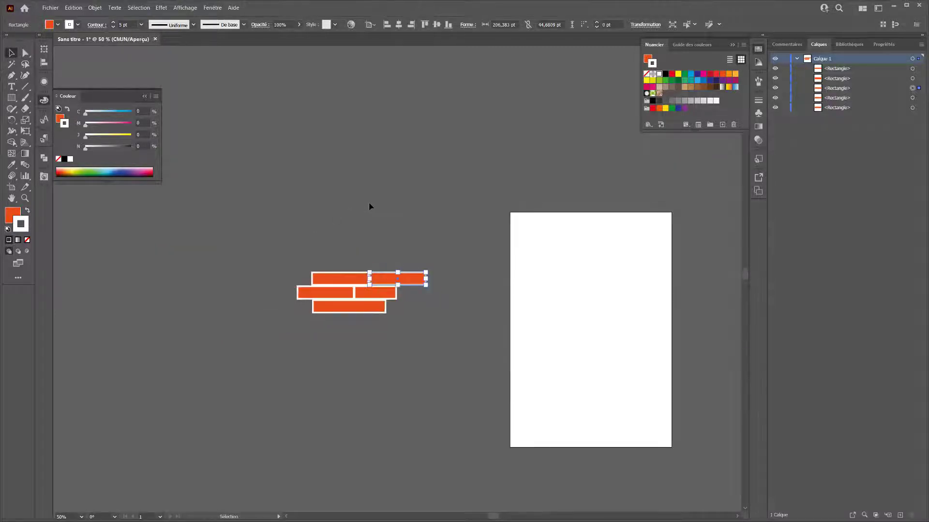
click(401, 203)
drag(406, 215, 335, 219)
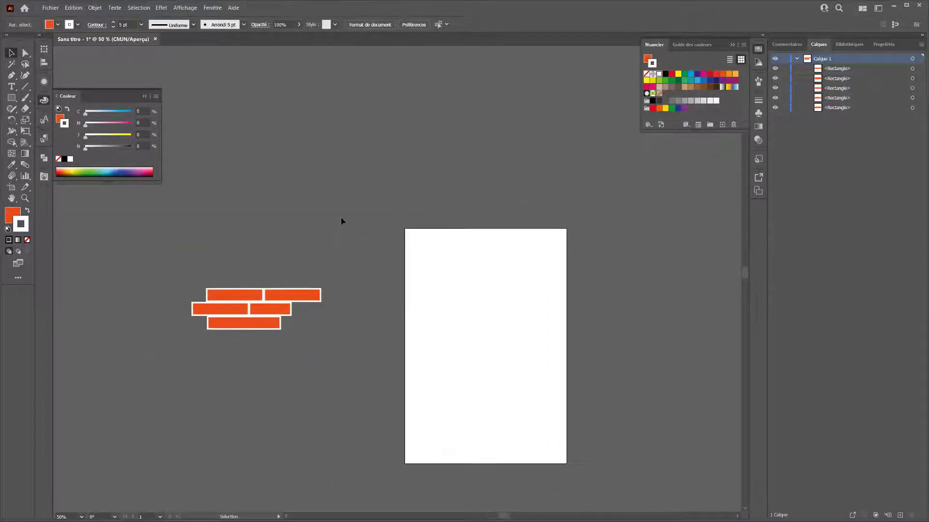
key(ctrl+plus)
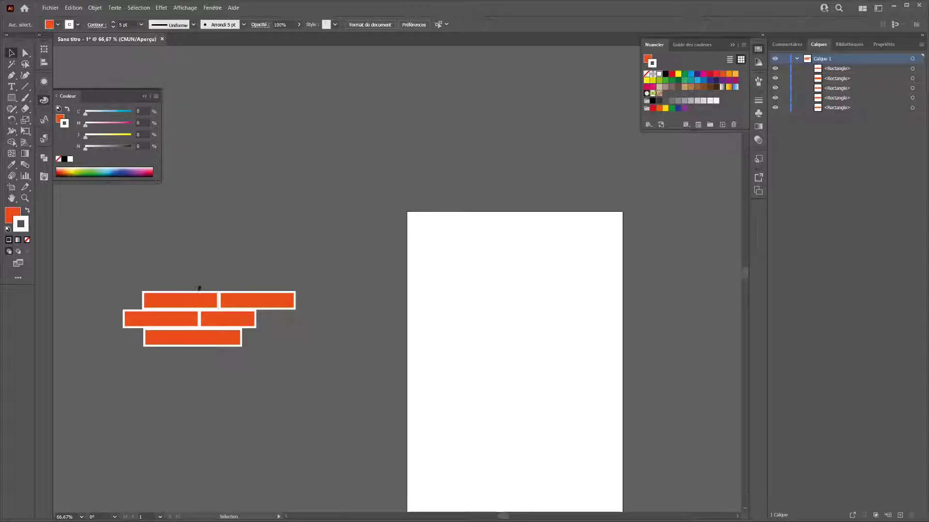
drag(195, 301, 194, 301)
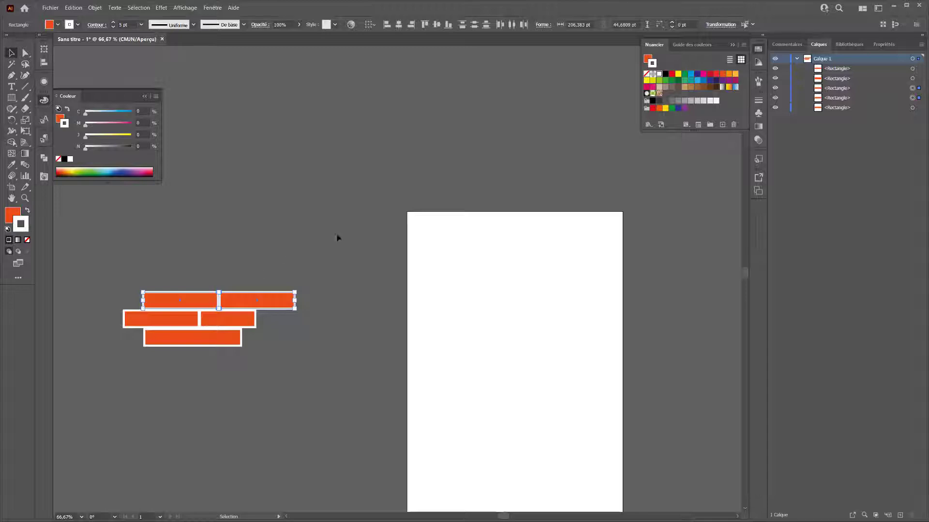
Align the strokes of all the bricks to the inside of their paths.
key(ctrl+a)
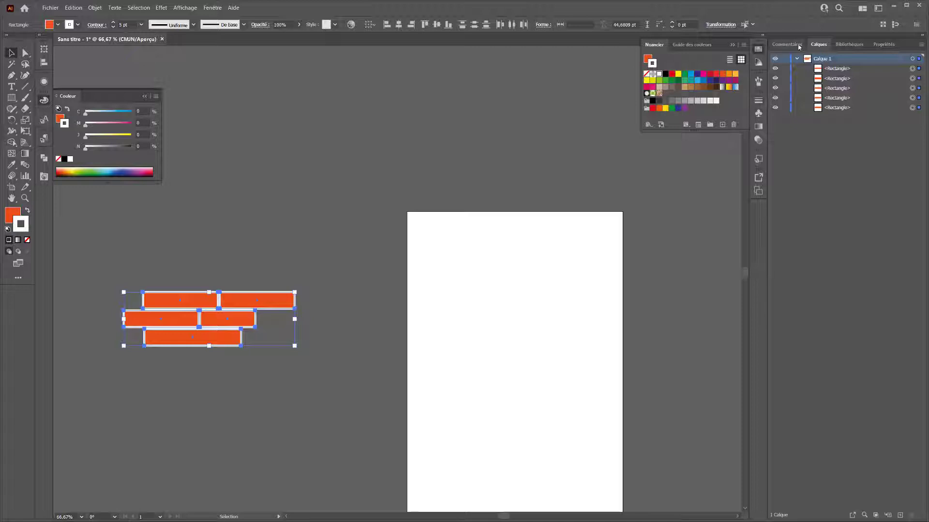
click(879, 45)
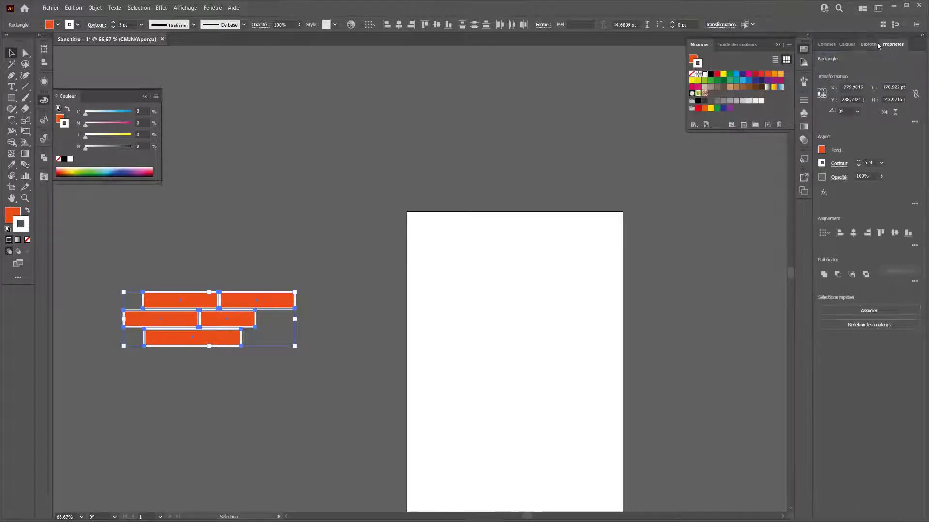
click(838, 164)
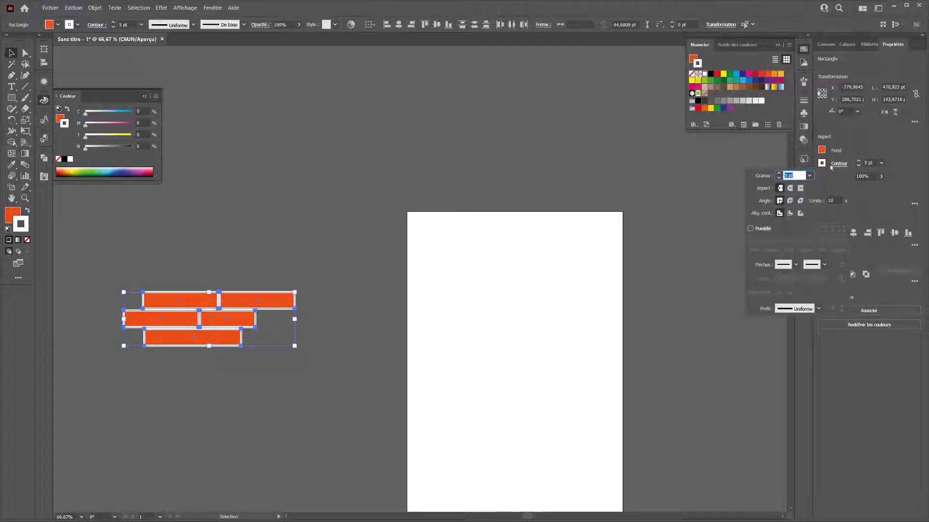
click(788, 213)
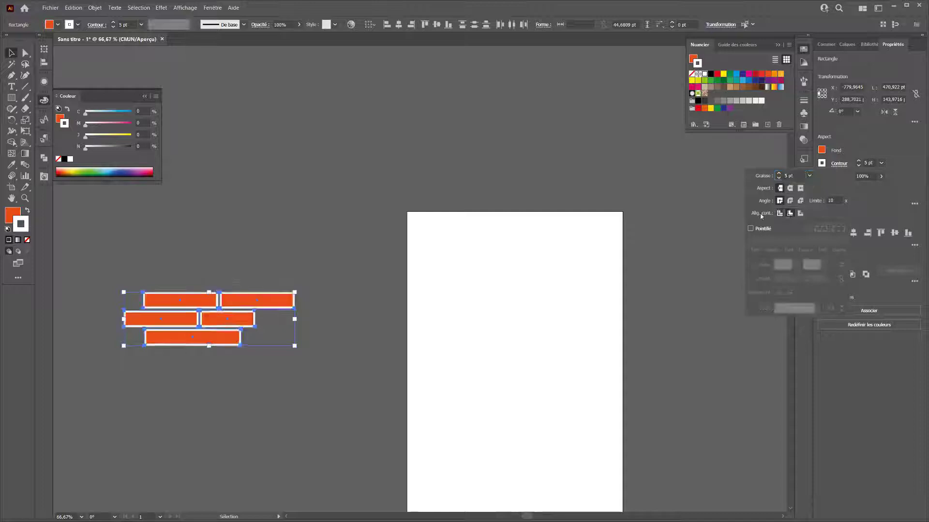
click(236, 261)
Reposition the top-row and bottom-row bricks to close the gaps, so that neighbouring white outlines touch.
key(ctrl+1)
drag(228, 283, 406, 291)
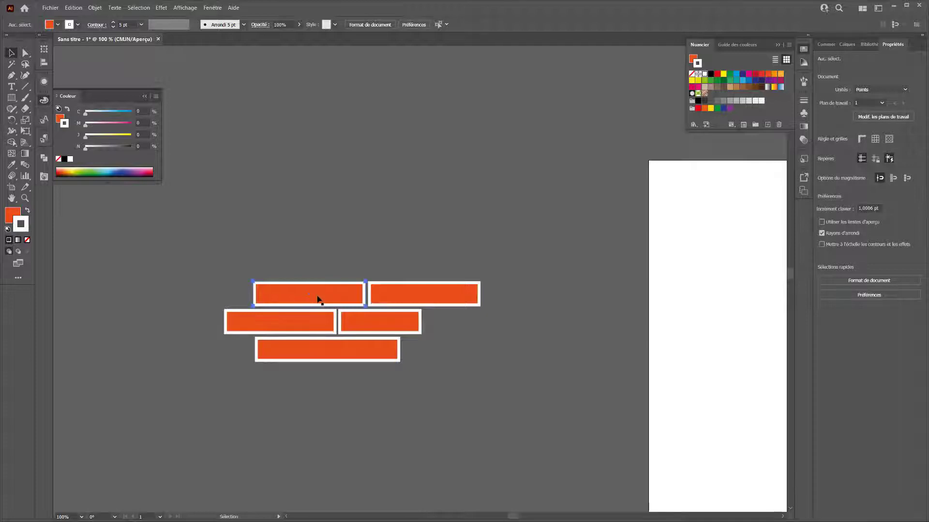
drag(318, 300, 320, 302)
drag(391, 294, 359, 348)
click(405, 372)
click(553, 224)
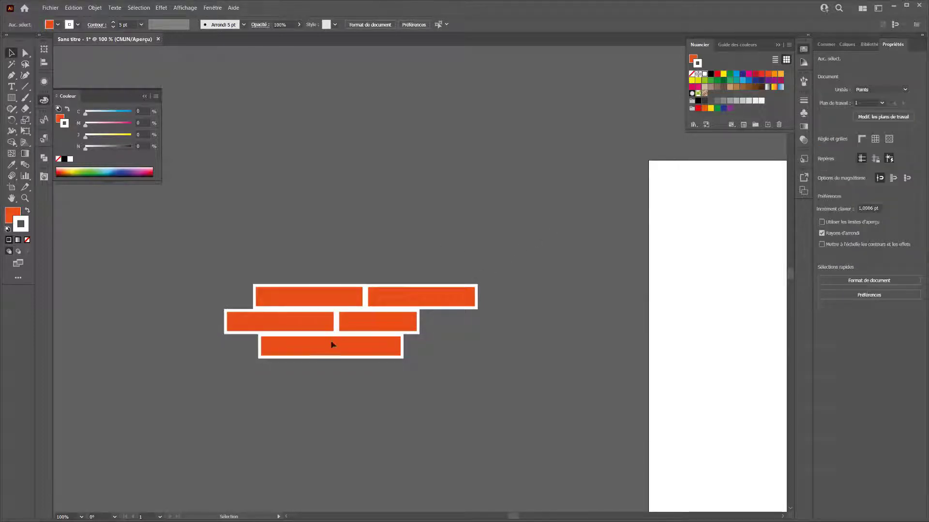
Select all the bricks and set the pattern tile edge colour to Jaune.
key(ctrl+a)
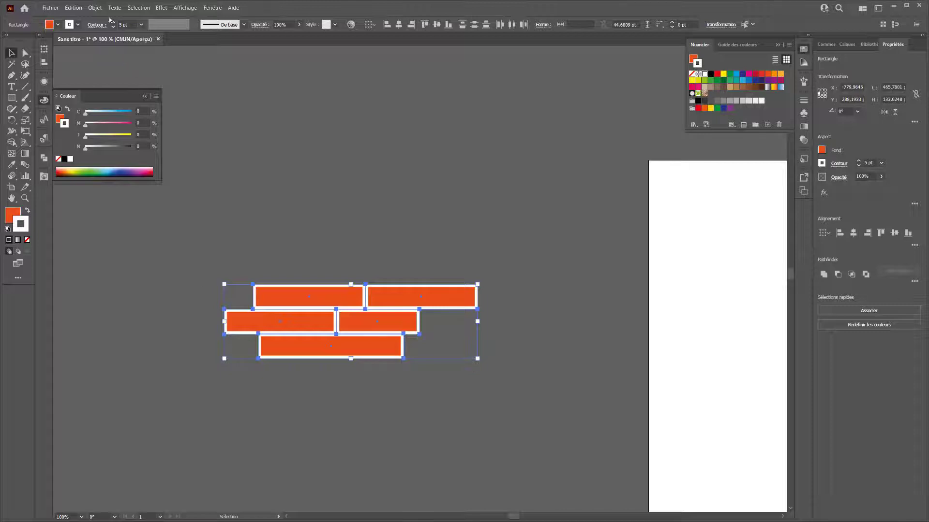
click(94, 8)
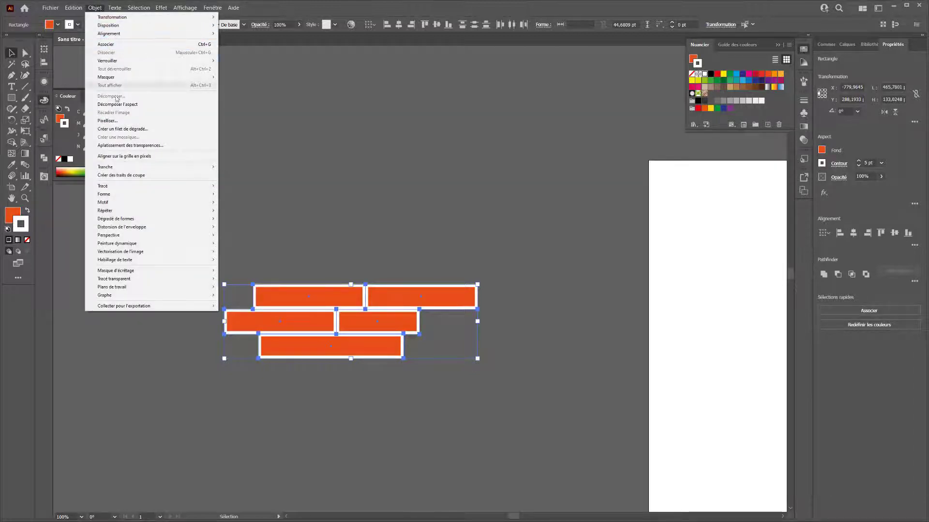
mouse_move(104, 202)
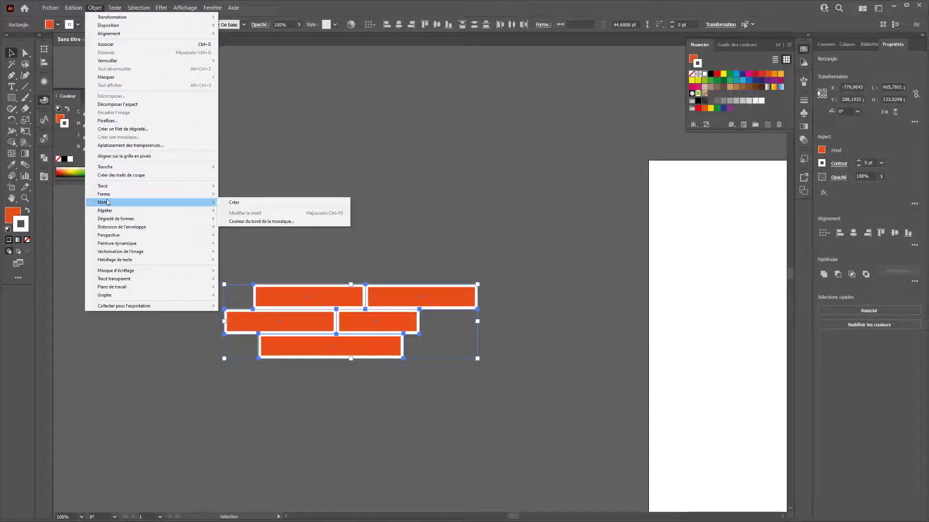
click(251, 222)
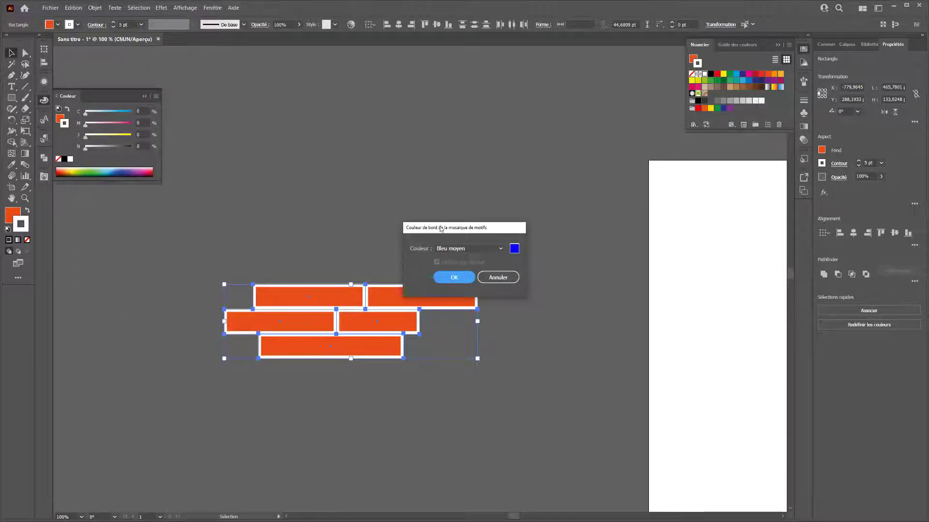
drag(440, 229, 393, 121)
click(421, 141)
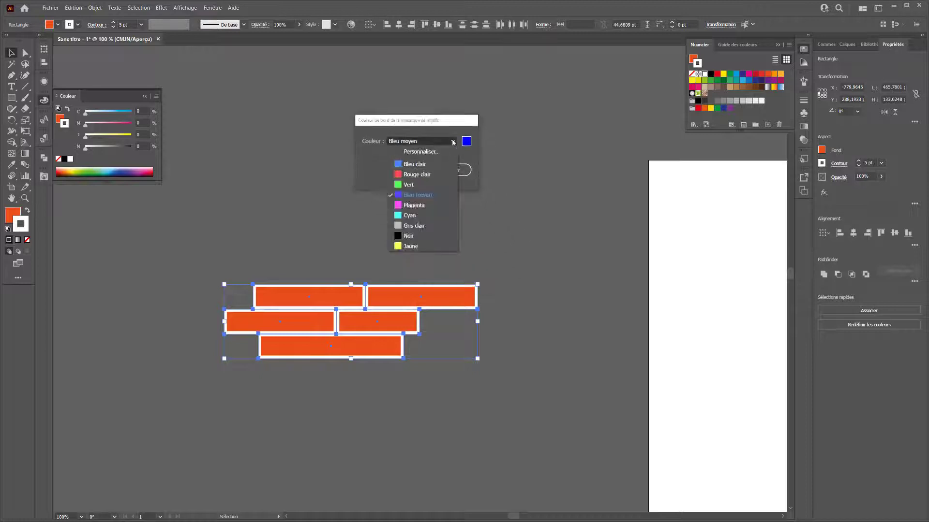
click(406, 176)
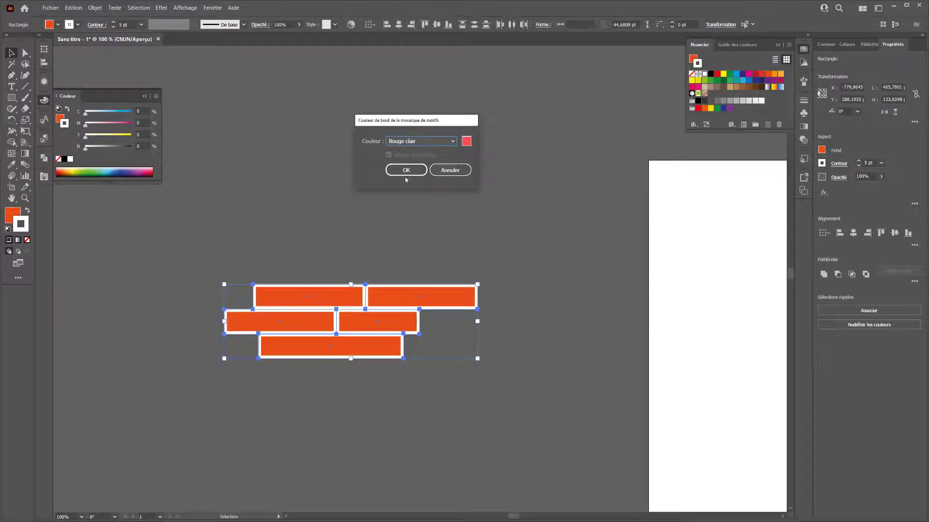
click(437, 141)
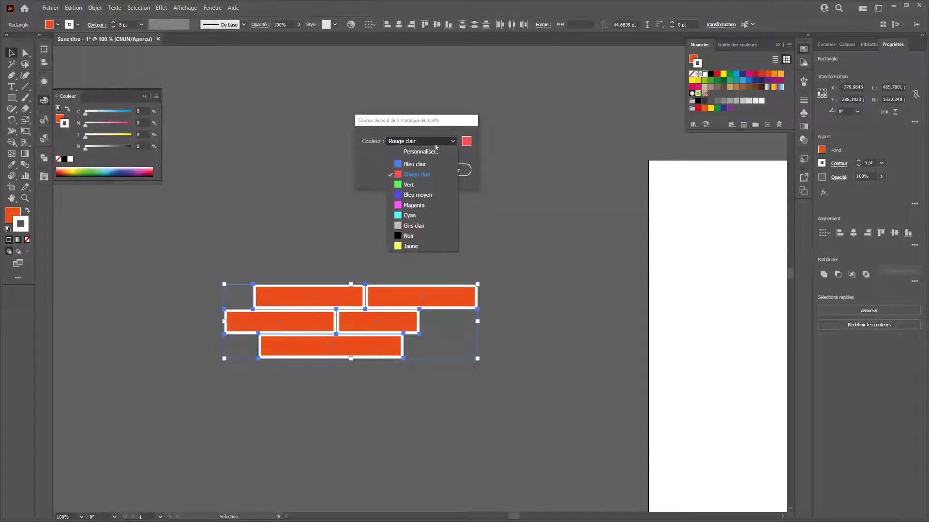
click(411, 246)
click(409, 174)
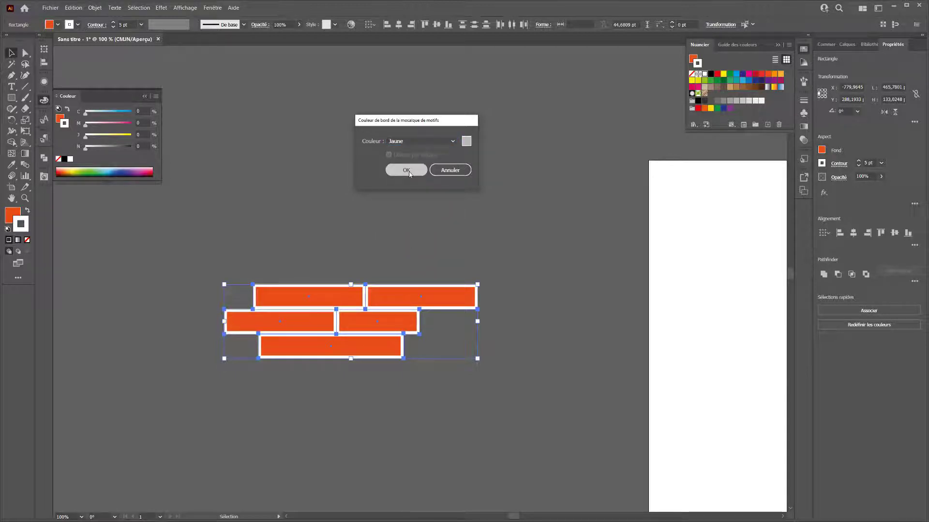
Create a new pattern from the selected bricks.
click(95, 7)
mouse_move(120, 202)
click(243, 204)
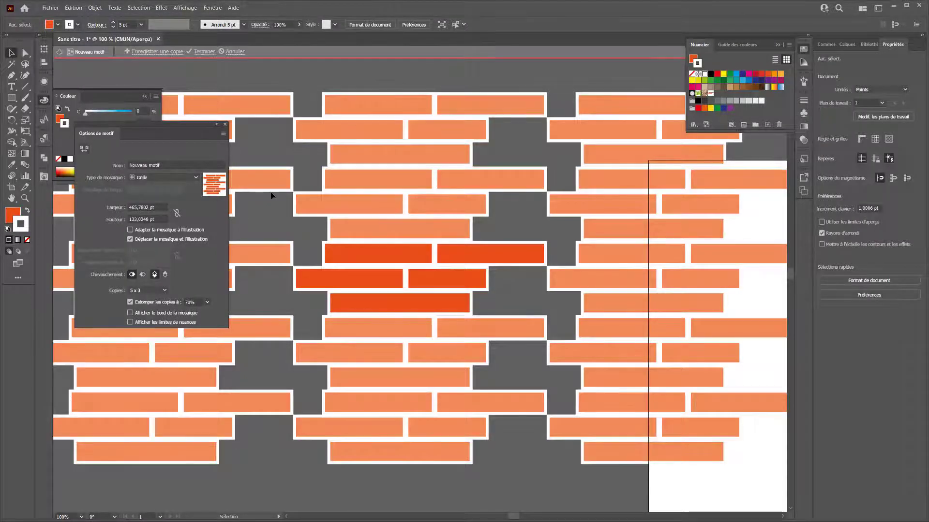
scroll(270, 192, down, 2)
key(ctrl+minus)
key(ctrl+minus)
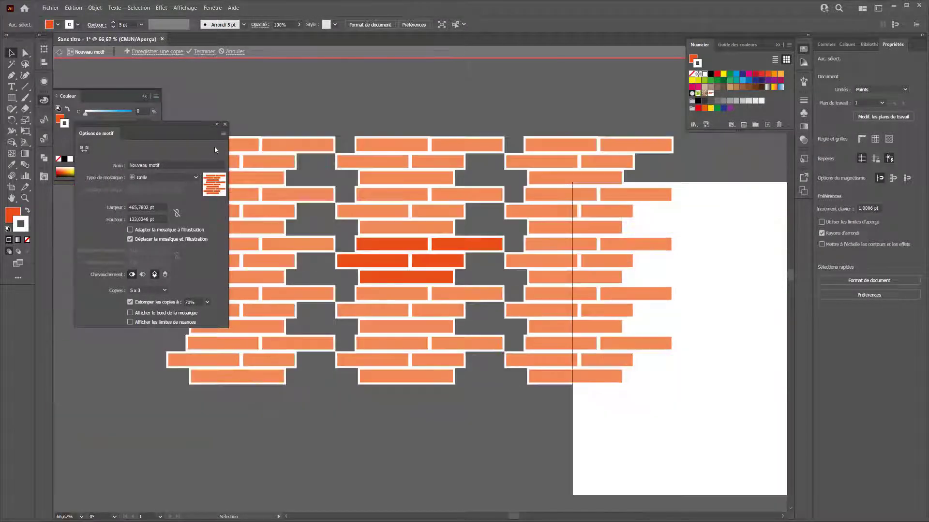
Move the pattern options clear of the preview and name the pattern "brique".
drag(172, 125, 675, 155)
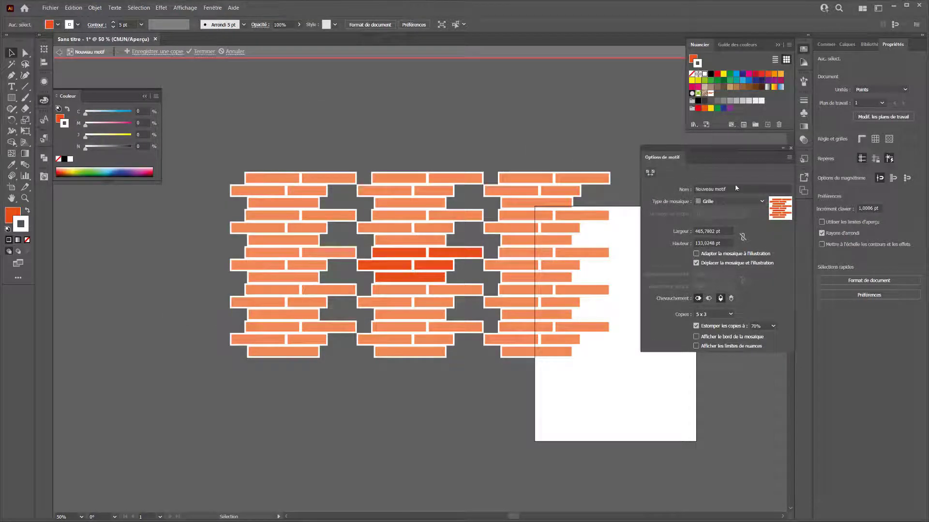
click(731, 190)
drag(738, 189, 618, 191)
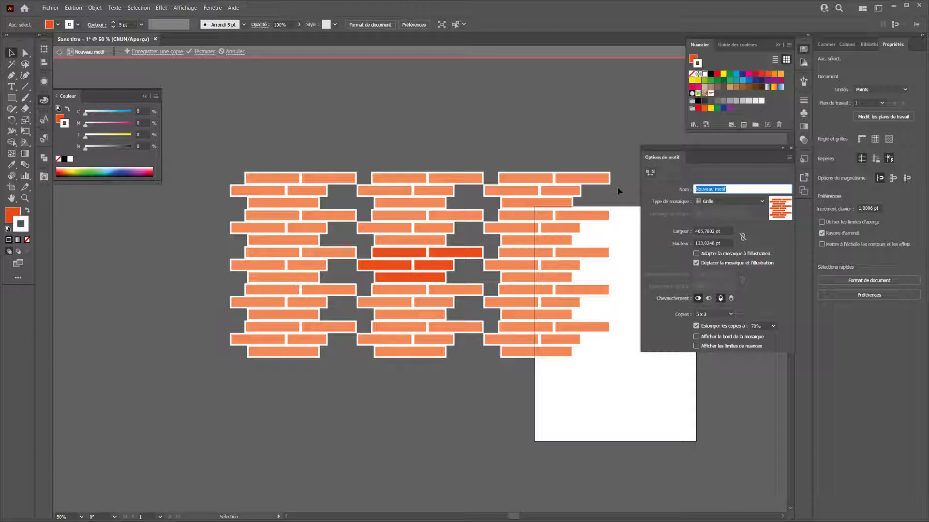
text(B)
Try the Brique par rangée tile type with brick offsets of 1/4, 1/2 and 2/3, ending on 1/4.
click(737, 206)
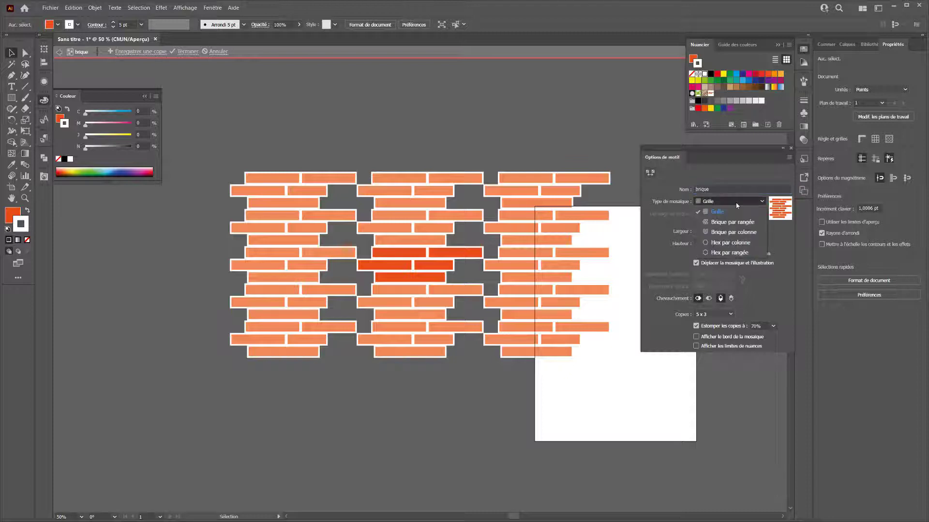
click(717, 221)
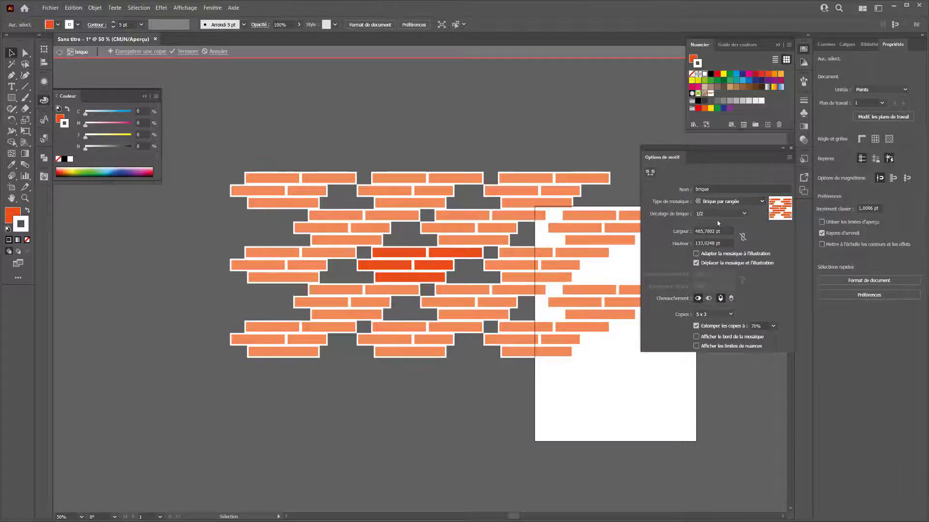
click(718, 213)
click(711, 224)
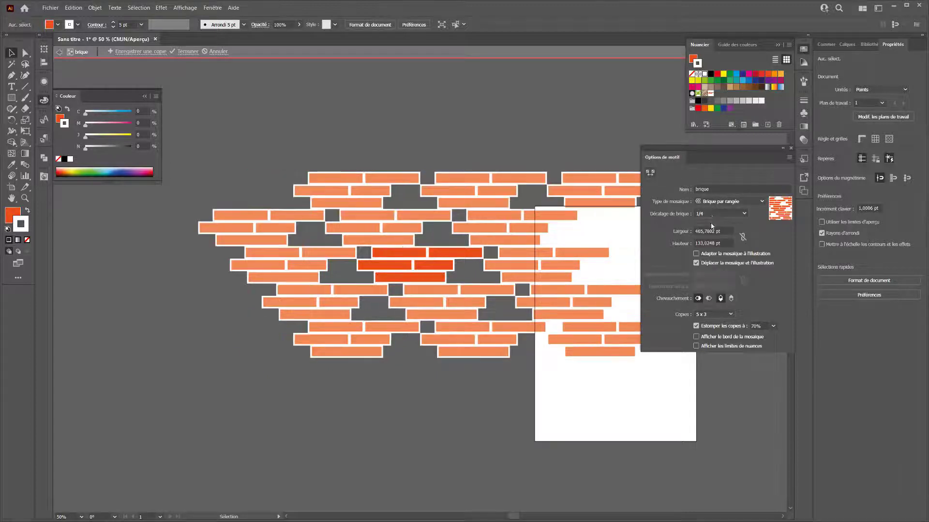
click(712, 214)
click(707, 244)
click(712, 217)
click(707, 254)
click(709, 216)
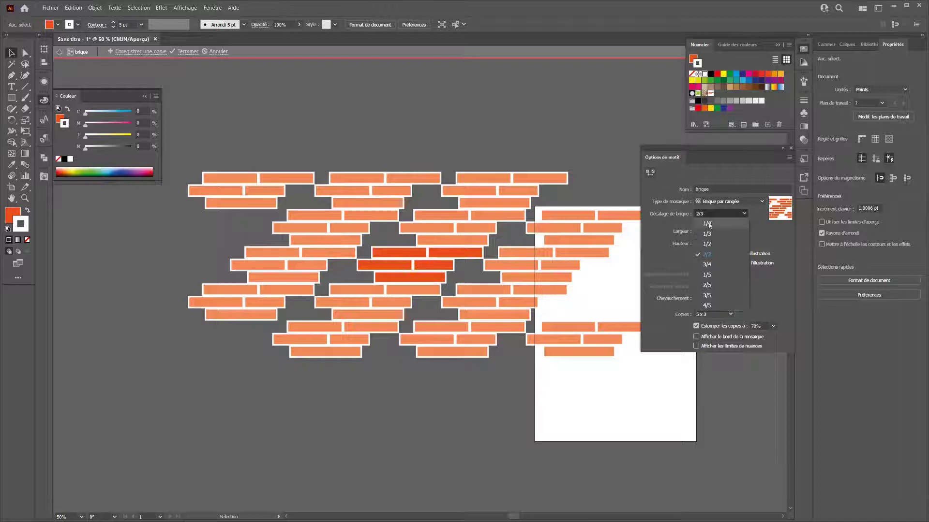
click(709, 225)
Try the Brique par colonne, Hex par colonne and Hex par rangée tile types on the pattern.
click(721, 202)
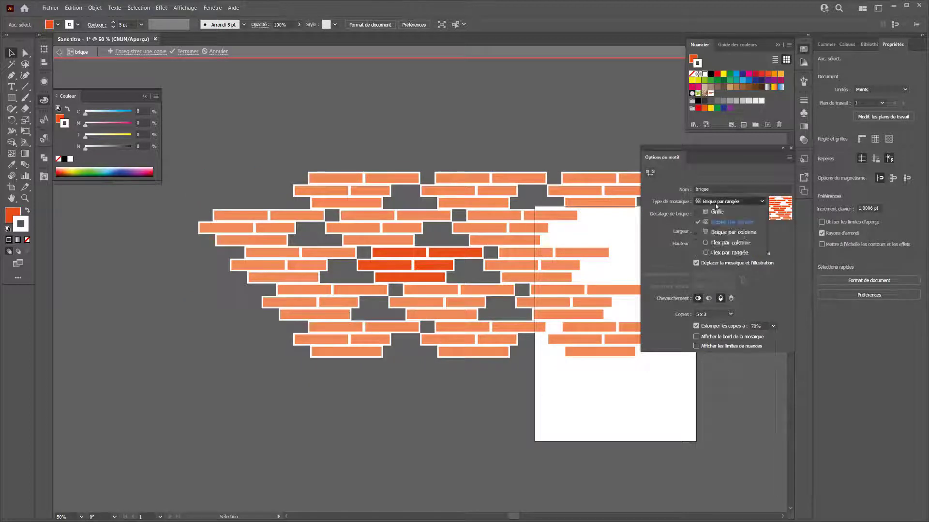
click(717, 234)
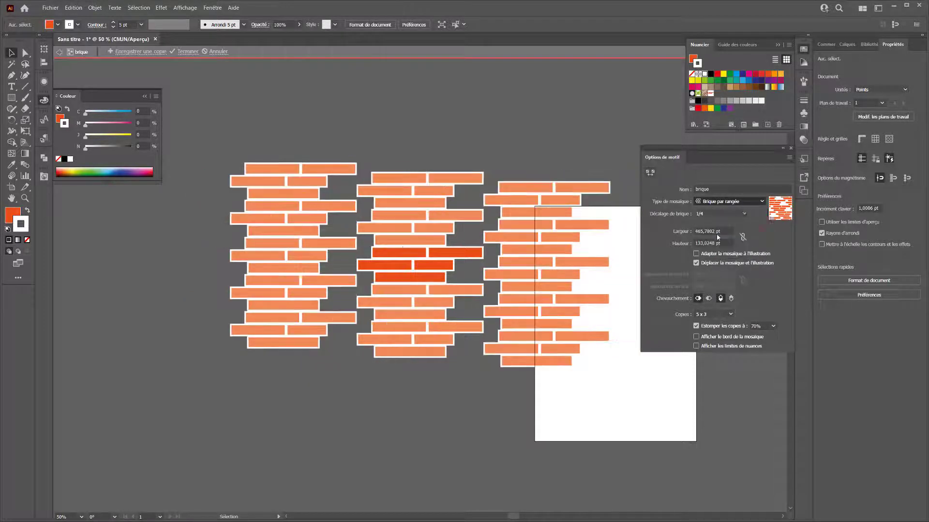
click(721, 205)
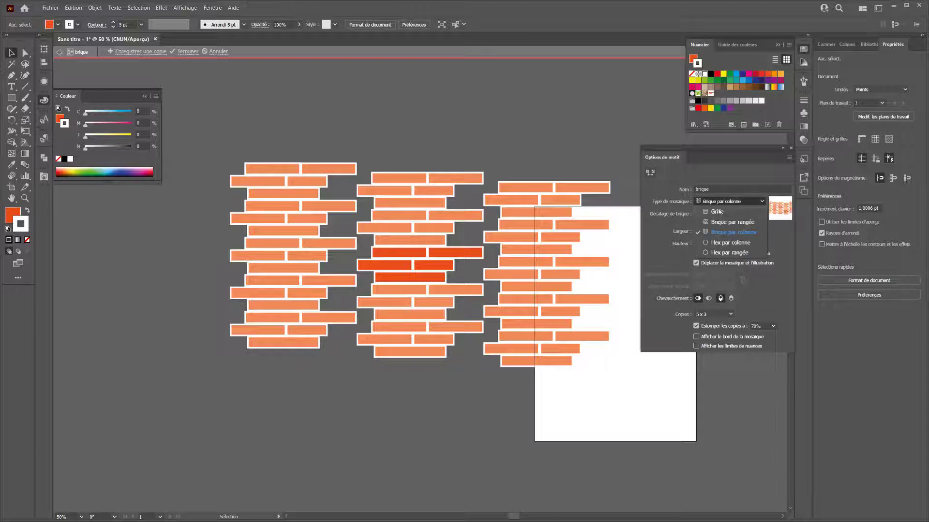
click(721, 243)
click(721, 201)
click(723, 253)
Set the tile type to Brique par rangée and increase the tile width to about 495 pt.
click(723, 202)
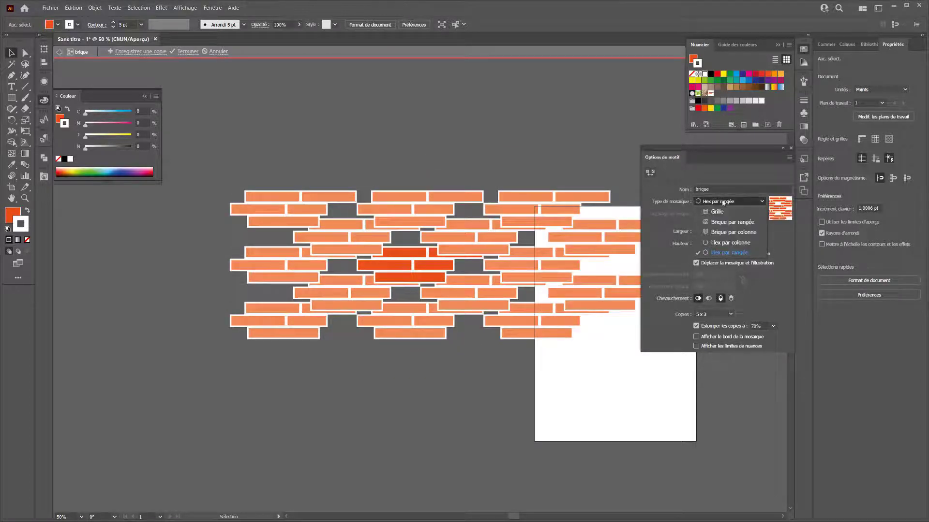
click(717, 223)
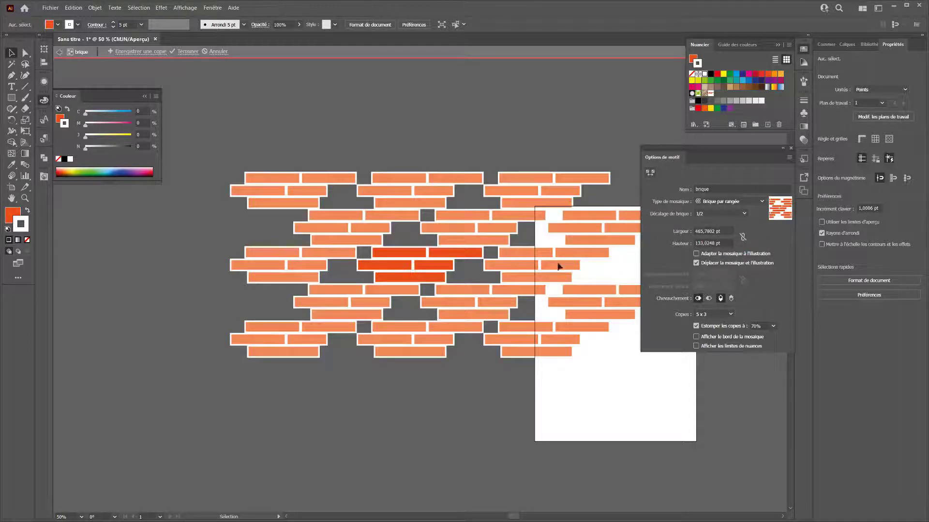
click(718, 231)
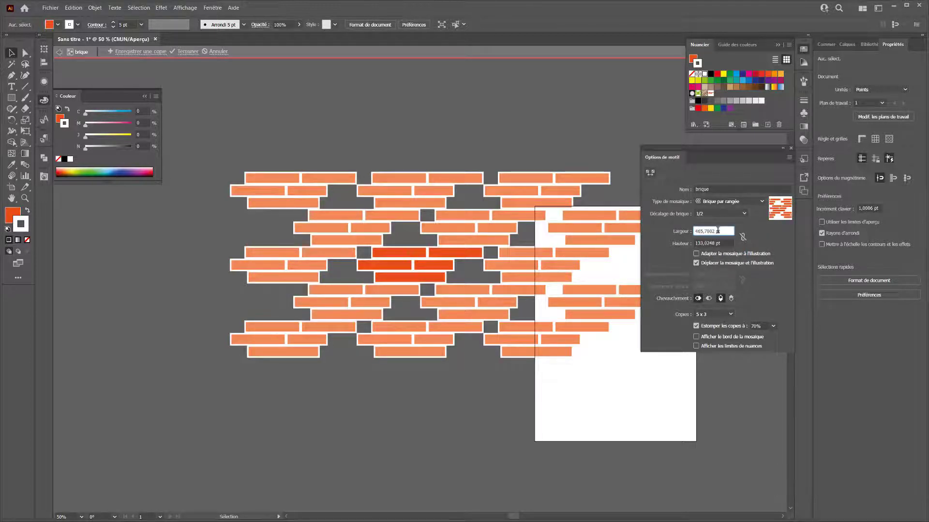
key(Up)
key(Up)
key(Up)
key(Up)
key(Up)
key(Up)
key(Up)
key(Up)
key(Up)
key(Up)
key(Up)
key(Up)
key(Up)
key(Up)
key(Up)
key(Up)
key(Up)
key(Up)
key(Up)
key(Up)
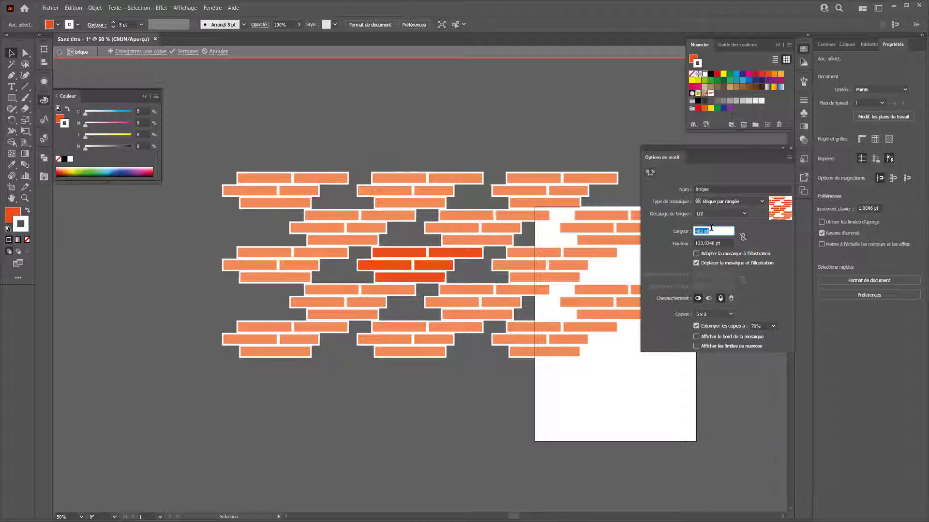
Try widening the pattern tile to about 550 pt.
key(Up)
key(Up)
key(Up)
key(Up)
key(Up)
key(Up)
key(Up)
key(Up)
key(Up)
key(Up)
key(Up)
key(Up)
key(Up)
key(Up)
key(Up)
key(Up)
key(Up)
key(Up)
key(Up)
key(Up)
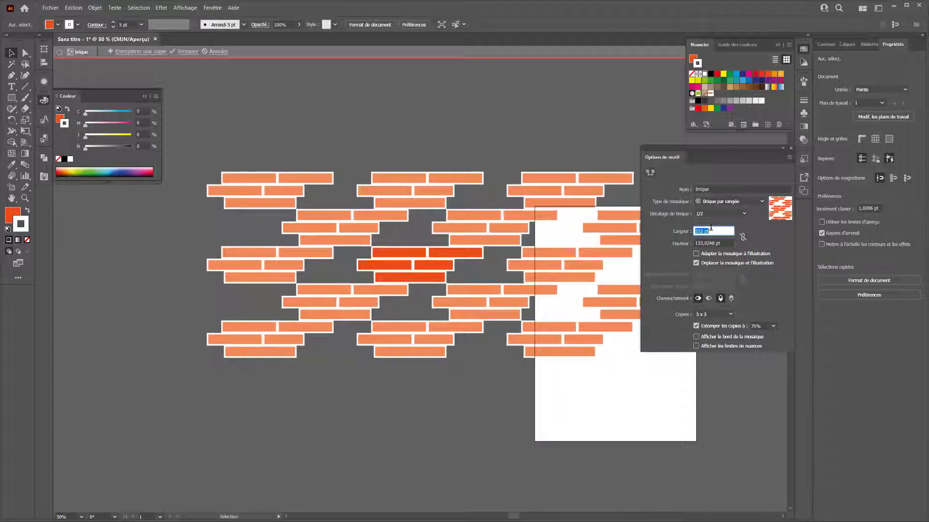
Reduce the pattern tile width to 413 pt so that neighbouring copies of the top brick row meet.
key(Down)
key(Down)
key(Down)
key(Down)
key(Down)
key(Down)
key(Down)
key(Down)
key(Down)
key(Down)
key(Down)
key(Down)
key(Down)
key(Down)
key(Down)
key(Down)
key(Down)
key(Down)
key(Down)
key(Down)
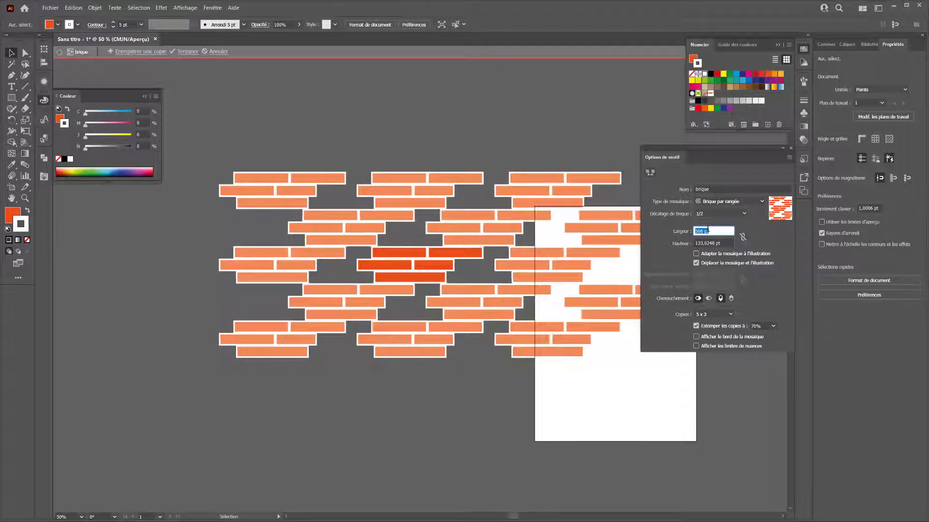
key(Down)
key(Down)
key(Down)
key(Down)
key(Down)
key(Down)
key(Down)
key(Down)
key(Down)
key(Down)
key(Down)
key(Down)
key(Down)
key(Down)
key(Down)
key(Down)
key(Down)
key(Down)
key(Down)
key(Down)
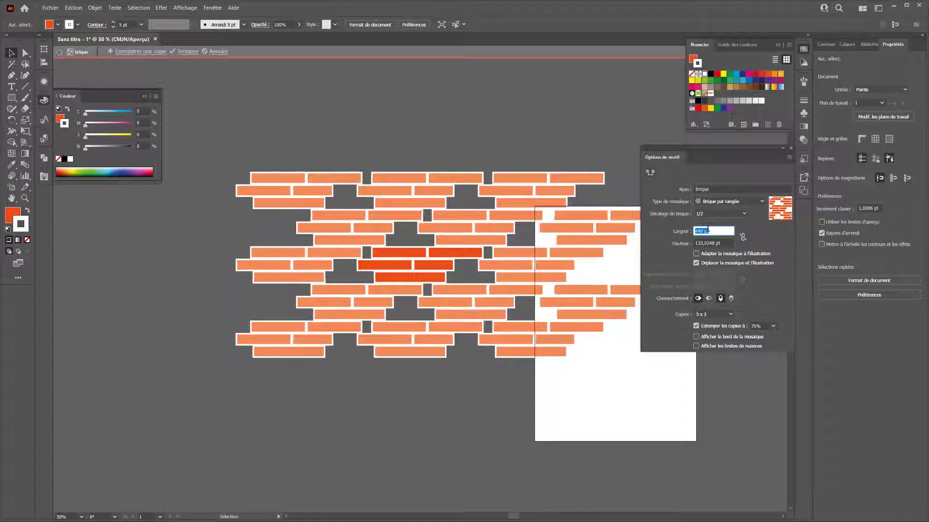
key(Down)
key(Down)
key(Down)
key(Down)
key(Down)
key(Down)
key(Down)
key(Down)
key(Down)
key(Down)
key(Down)
key(Down)
key(Down)
key(Down)
key(Down)
key(Down)
key(Down)
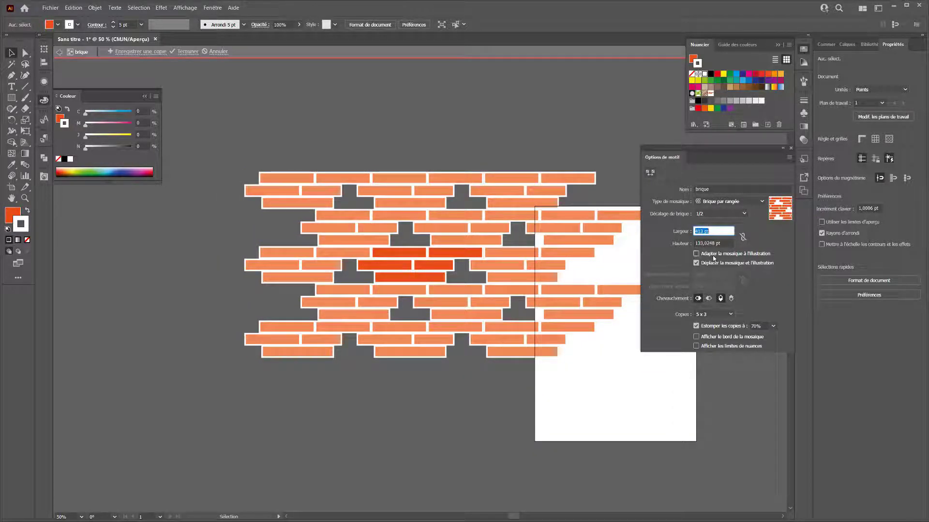
Try increasing the pattern tile height to about 154 pt.
click(713, 243)
key(Up)
key(Up)
key(Up)
key(Up)
key(Up)
key(Up)
key(Up)
key(Up)
key(Up)
key(Up)
key(Up)
key(Up)
key(Up)
key(Up)
key(Up)
key(Up)
key(Up)
key(Up)
key(Up)
key(Up)
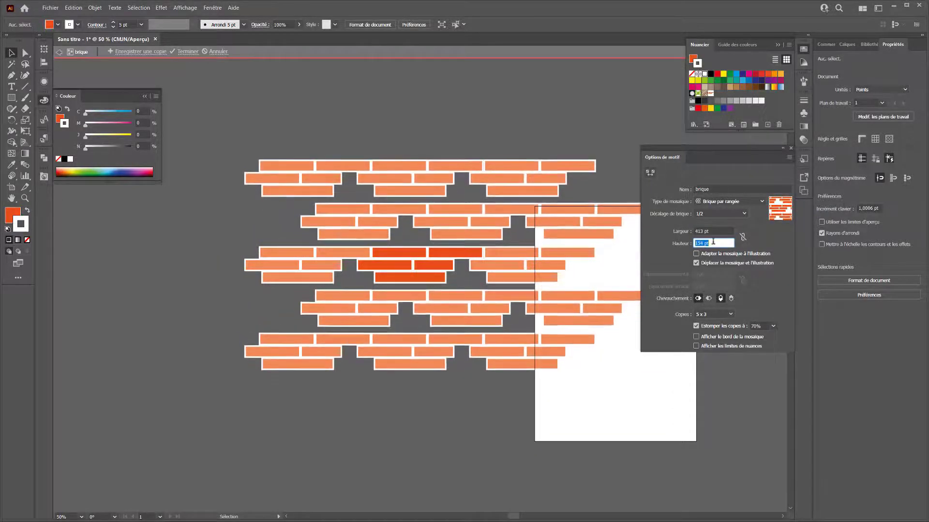
Set the pattern tile height to 132 pt and change the tile type to Grille.
key(Down)
key(Down)
key(Down)
key(Down)
key(Down)
key(Down)
key(Down)
key(Down)
key(Down)
key(Down)
key(Down)
key(Down)
key(Down)
key(Down)
key(Down)
key(Down)
key(Down)
key(Down)
key(Down)
key(Down)
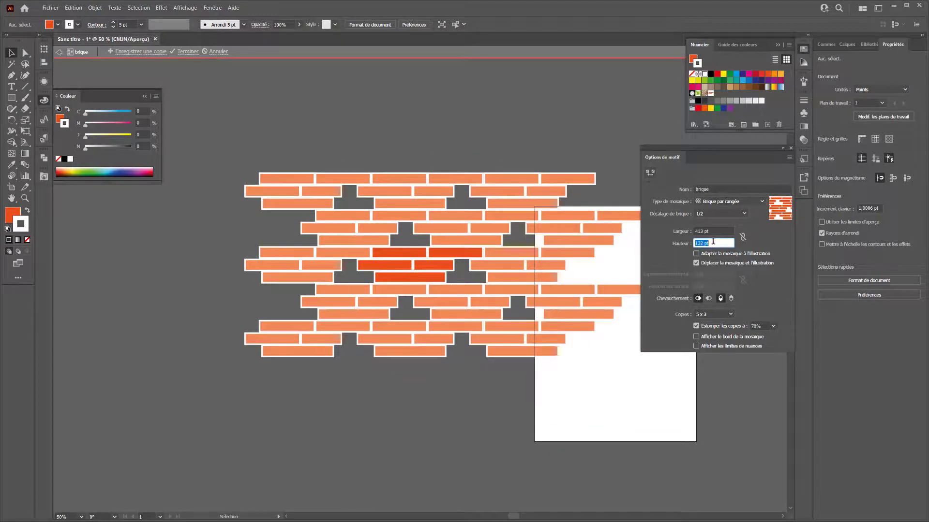
click(726, 202)
click(715, 214)
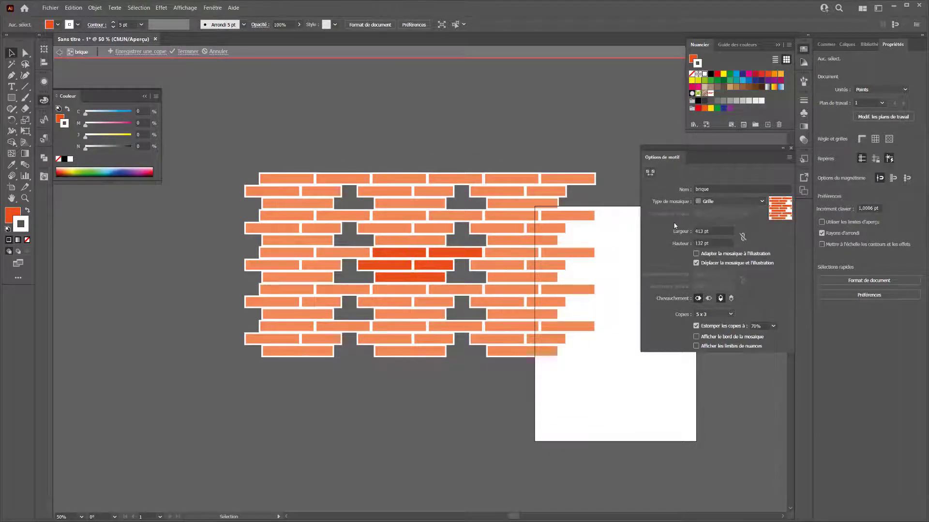
Try reducing the width of the Grille pattern tile to 267 pt to close the gaps between neighbouring copies.
click(713, 231)
key(Down)
key(Down)
key(Down)
key(Down)
key(Down)
key(Down)
key(Down)
key(Down)
key(Down)
key(Down)
key(Down)
key(Down)
key(Down)
key(Down)
key(Down)
key(Down)
key(Down)
key(Down)
key(Down)
key(Down)
key(Down)
key(Down)
key(Down)
key(Down)
key(Down)
key(Down)
key(Down)
key(Down)
key(Down)
key(Down)
key(Down)
key(Down)
key(Down)
key(Down)
key(Down)
key(Down)
key(Down)
key(Down)
key(Down)
key(Down)
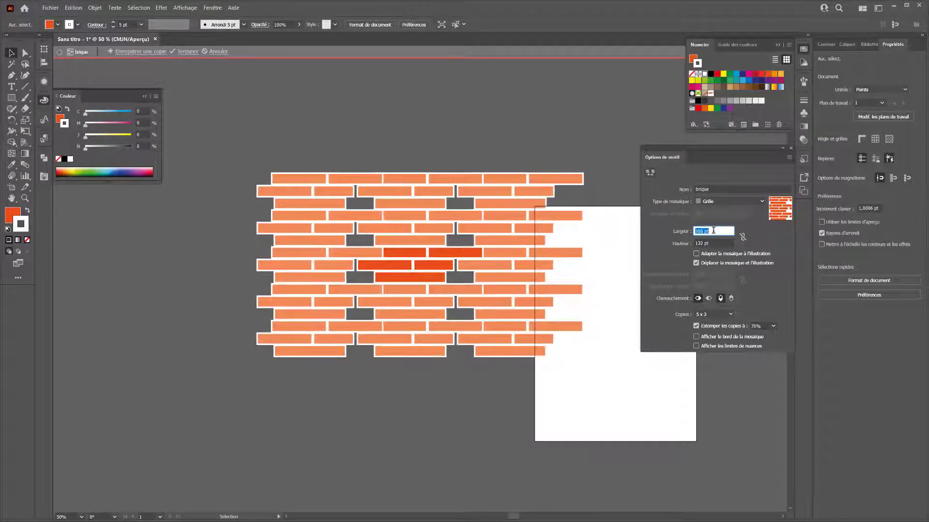
key(Down)
key(Down)
key(Down)
key(Down)
key(Down)
key(Down)
key(Down)
key(Down)
key(Down)
key(Down)
key(Down)
key(Down)
key(Down)
key(Down)
key(Down)
key(Down)
key(Down)
key(Down)
key(Down)
key(Down)
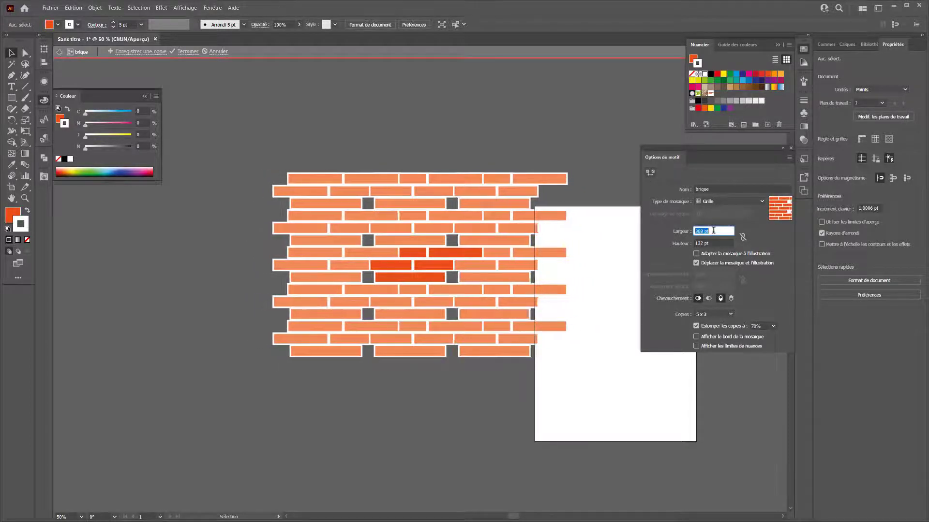
key(Down)
key(Down)
key(Down)
key(Down)
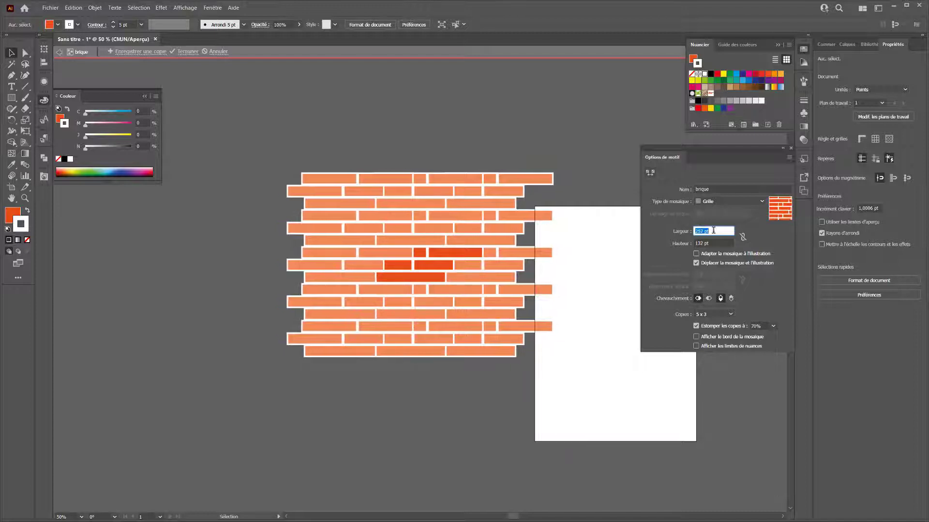
key(Up)
key(Up)
key(Up)
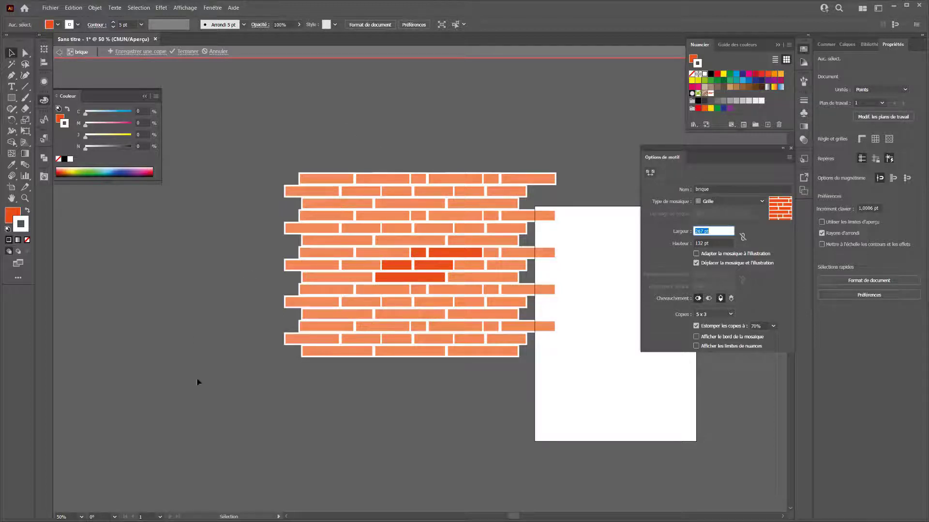
Reset the tile size by fitting it to the illustration, release the fit, and widen the tile slightly.
click(696, 254)
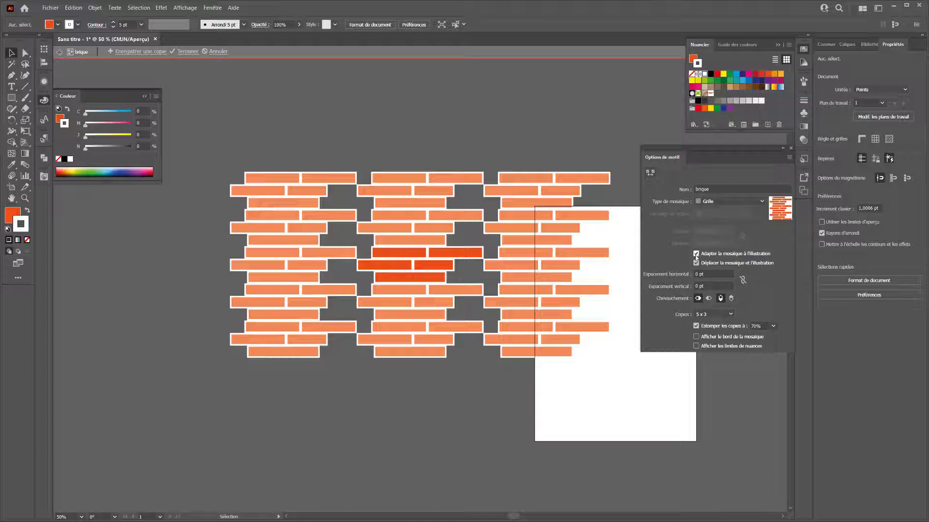
click(696, 254)
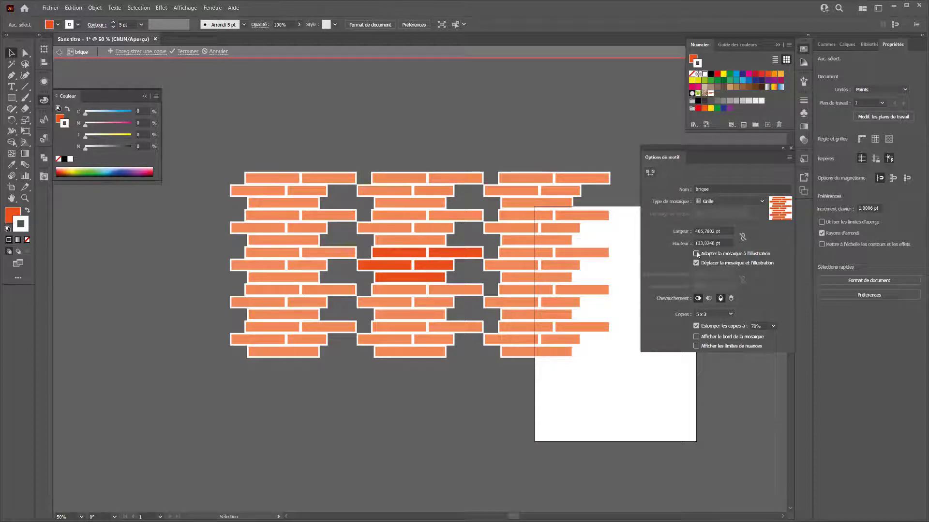
double_click(718, 232)
text(486)
key(Return)
Change the tile type to Brique par rangée and reduce the tile width to 265 pt.
click(725, 201)
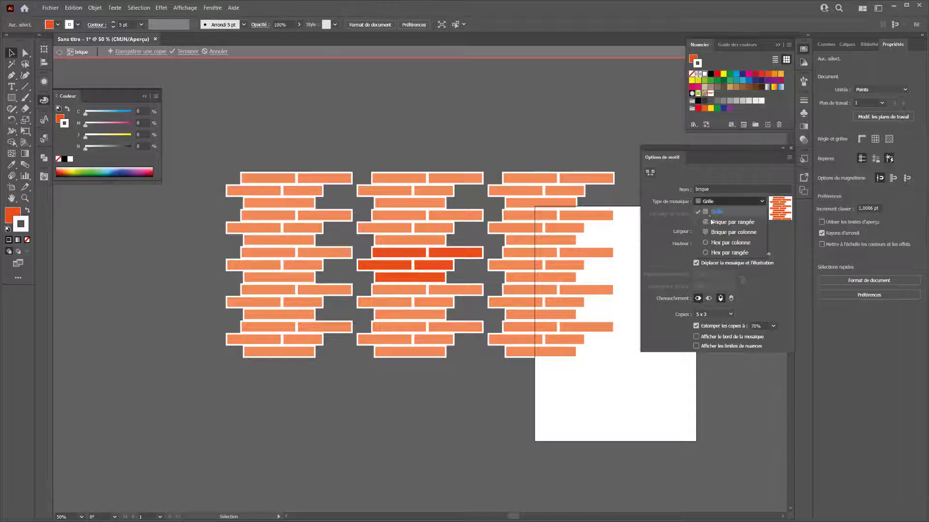
click(711, 213)
double_click(710, 231)
text(431)
key(Return)
key(Down)
key(Down)
key(Down)
key(Down)
key(Down)
key(Down)
key(Down)
key(Down)
key(Down)
key(Down)
key(Down)
key(Down)
key(Down)
key(Down)
key(Down)
key(Down)
key(Down)
key(Down)
key(Down)
key(Down)
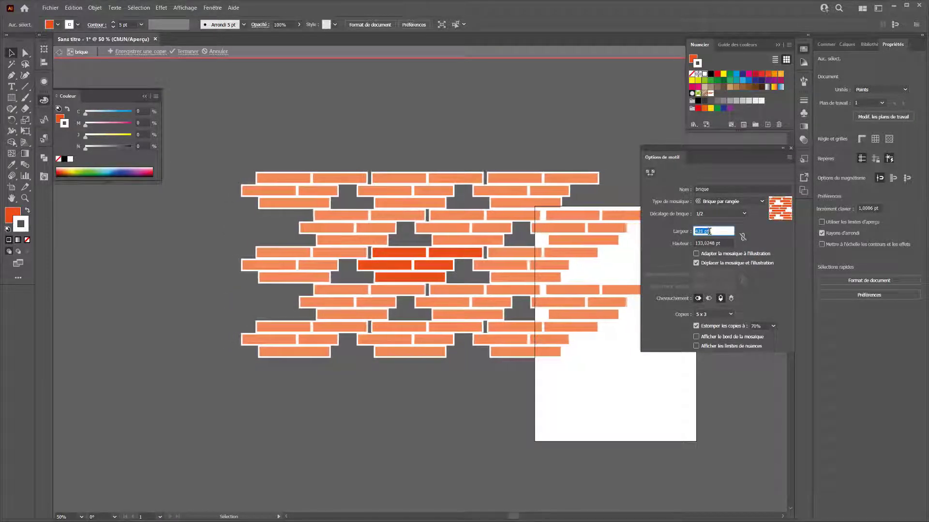
key(Down)
key(Down)
key(Down)
key(Down)
key(Down)
key(Down)
key(Down)
key(Down)
key(Down)
key(Down)
key(Down)
key(Down)
key(Down)
key(Down)
key(Down)
key(Down)
key(Down)
key(Down)
key(Down)
key(Down)
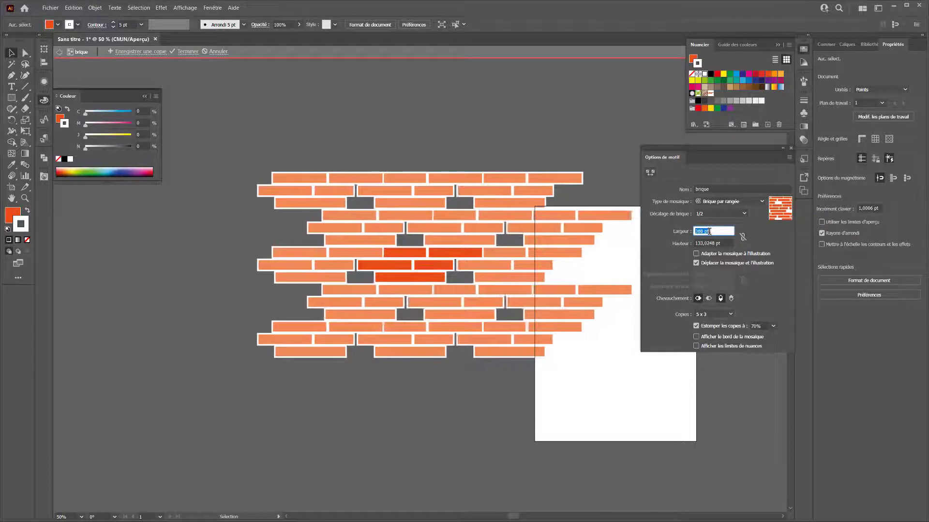
key(Down)
key(Down)
key(Down)
key(Down)
key(Down)
key(Down)
key(Down)
key(Down)
key(Down)
key(Down)
key(Down)
key(Down)
key(Down)
key(Down)
key(Down)
key(Down)
key(Down)
key(Down)
key(Down)
key(Down)
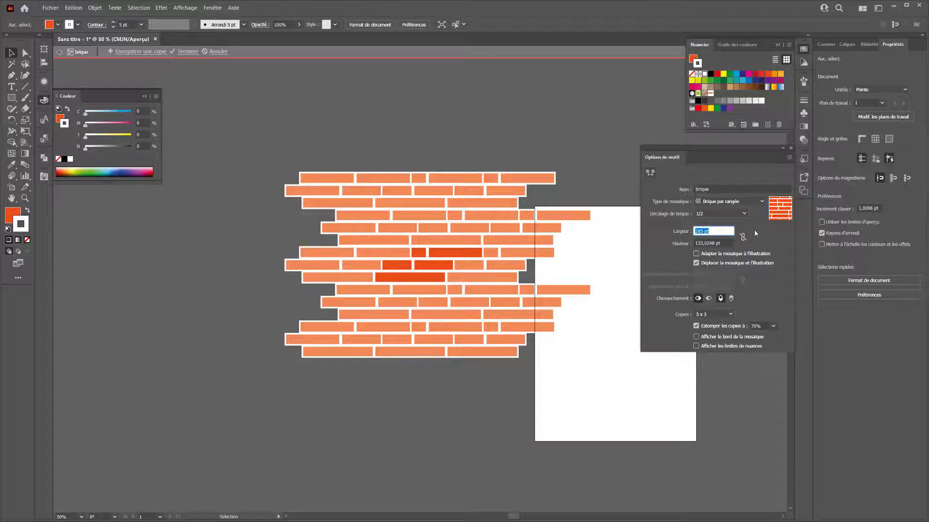
Try the opposite horizontal overlap order for the pattern copies and restore the original order.
click(709, 299)
click(697, 299)
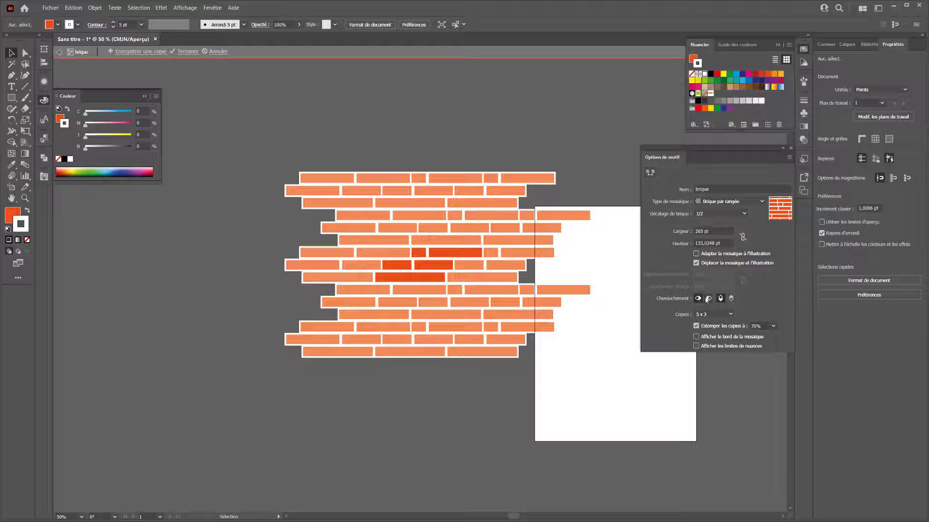
click(708, 299)
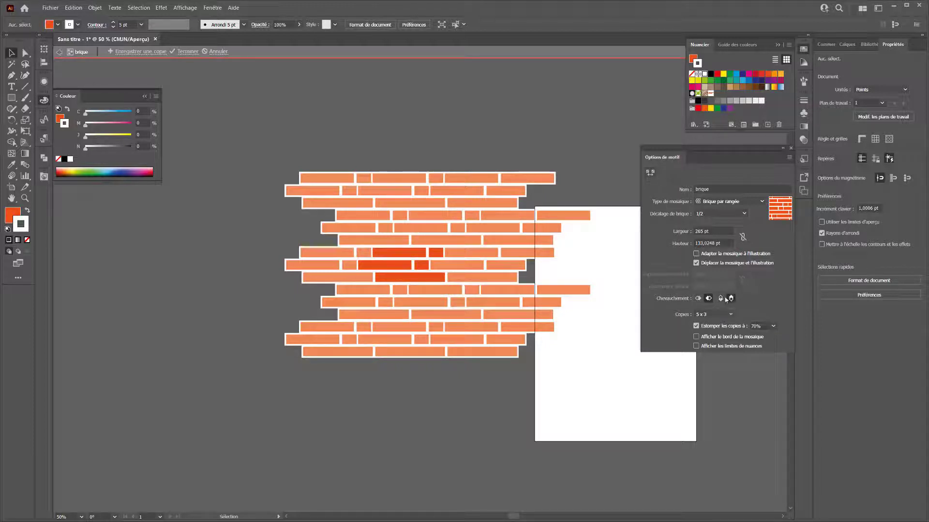
click(708, 299)
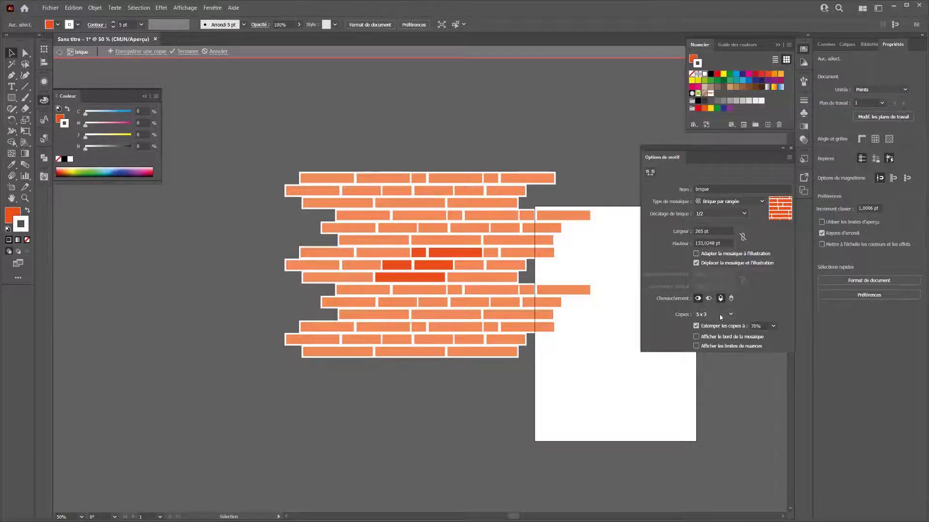
Try the 1 x 3, 3 x 5 and 5 x 7 copy previews and set the pattern copies to 3 x 7.
click(718, 315)
click(709, 378)
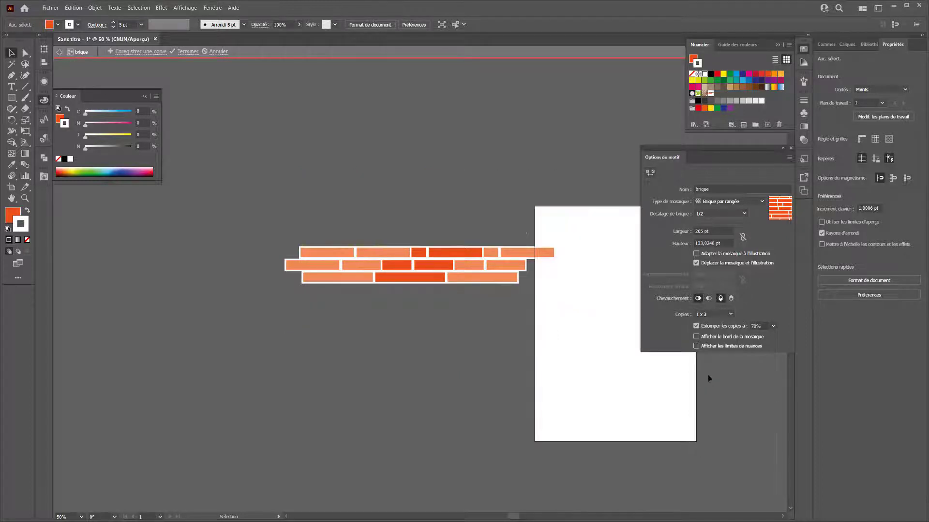
click(715, 315)
click(714, 396)
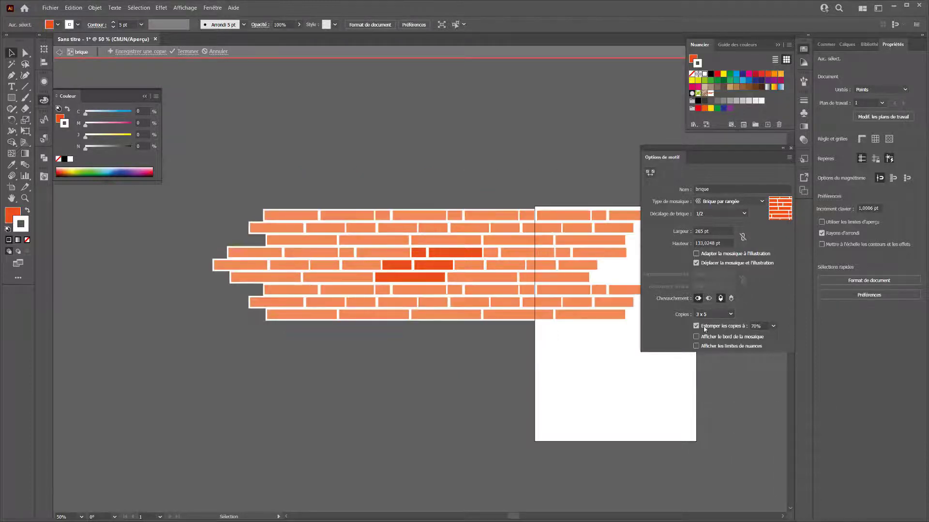
click(714, 315)
click(715, 425)
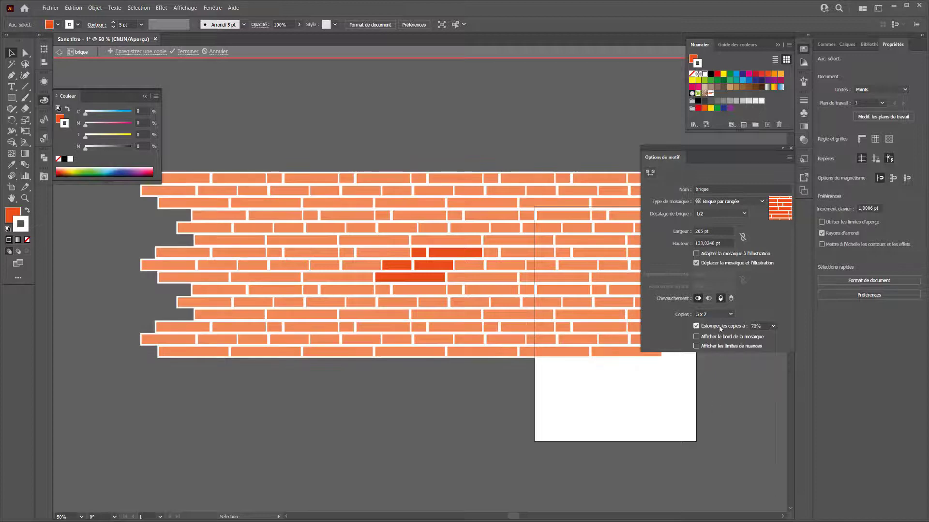
click(719, 314)
click(707, 387)
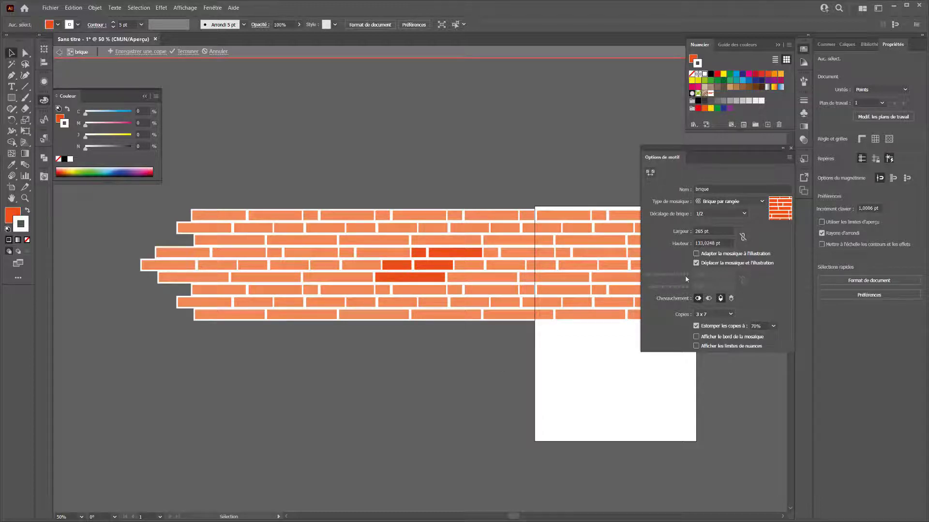
click(708, 202)
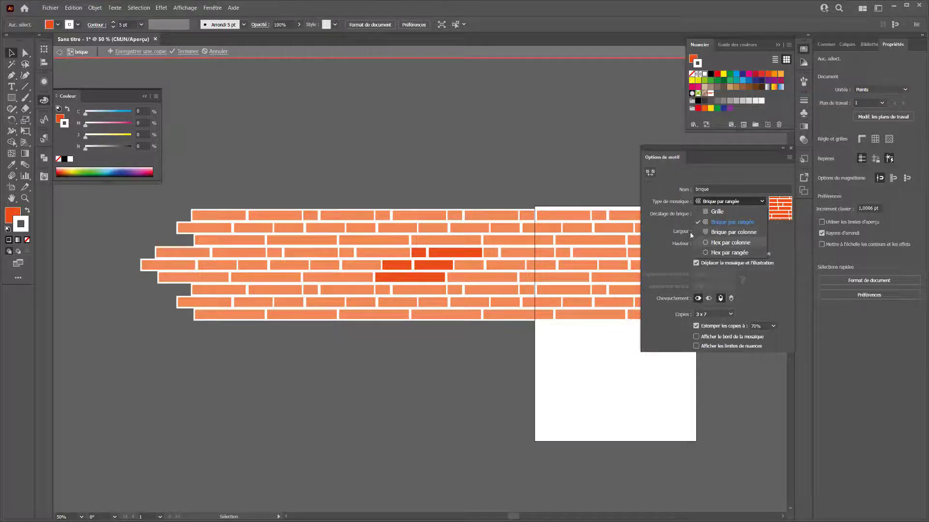
click(663, 208)
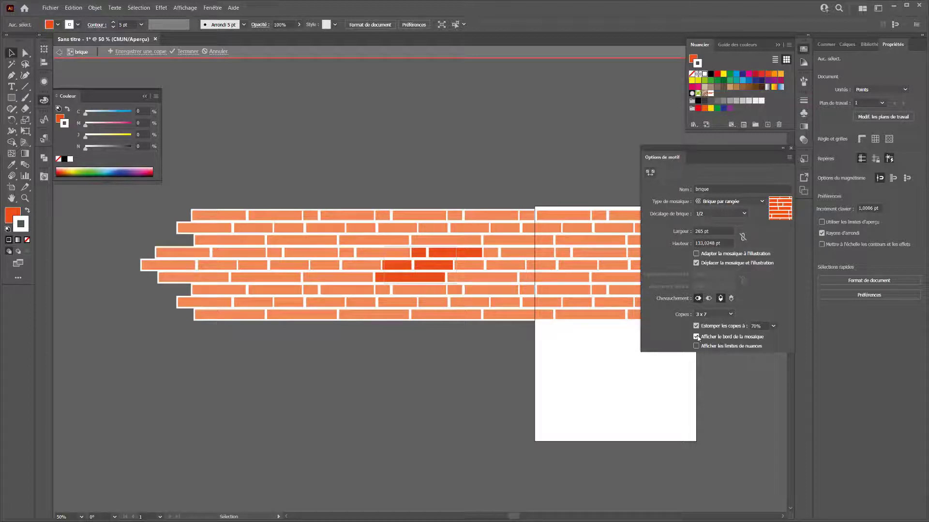
Toggle the swatch bounds display and finish editing the brique pattern.
click(696, 347)
click(187, 51)
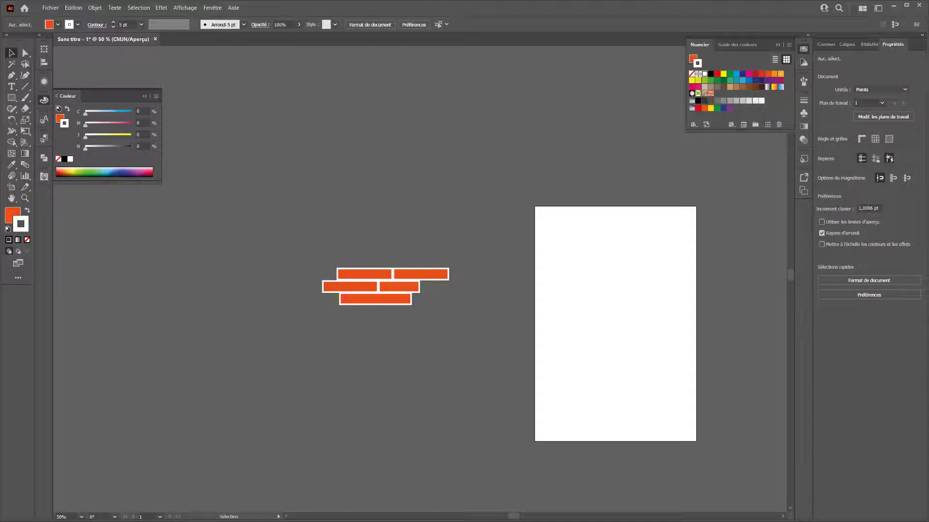
Draw a rectangle about 1516 pt wide and 527 pt high above the loose bricks.
click(11, 97)
mouse_move(244, 70)
mouse_down()
mouse_move(581, 205)
mouse_move(656, 216)
mouse_up()
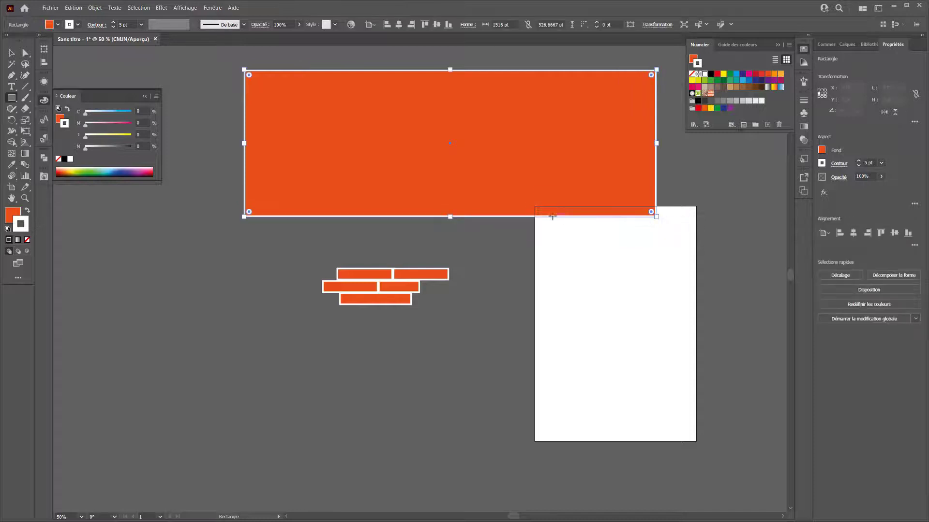
Remove the large rectangle's stroke and fill it with the brique pattern swatch.
click(710, 94)
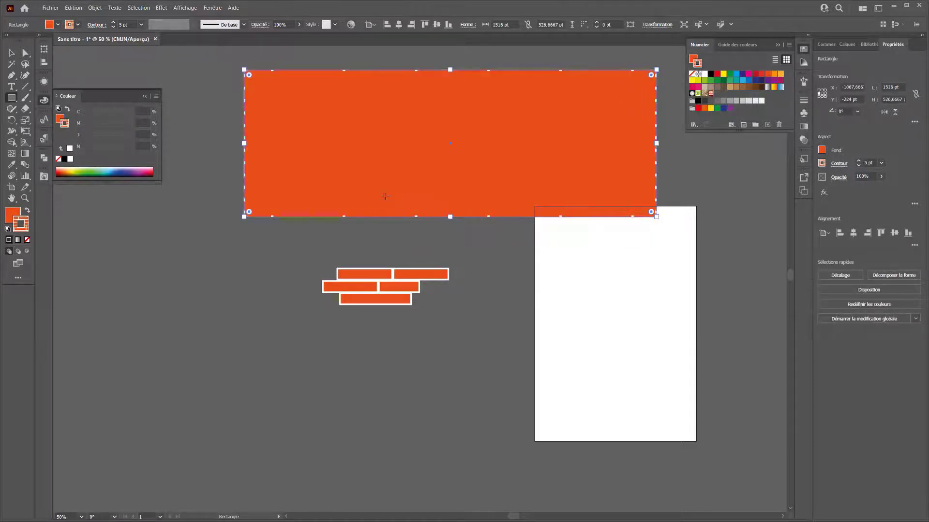
click(27, 240)
click(11, 212)
click(709, 94)
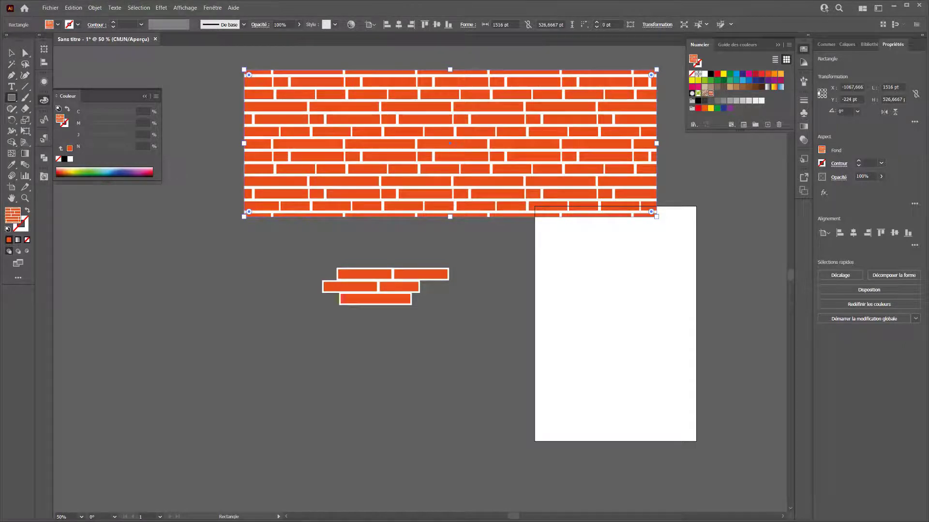
Resize the brick-filled rectangle to about 1648 by 461 pt and reopen the brique pattern for editing.
drag(244, 217, 208, 198)
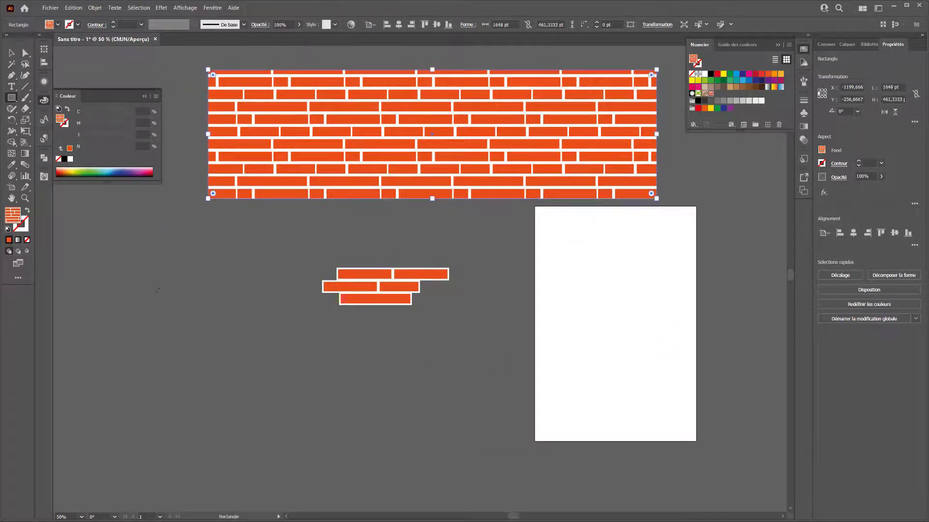
double_click(710, 94)
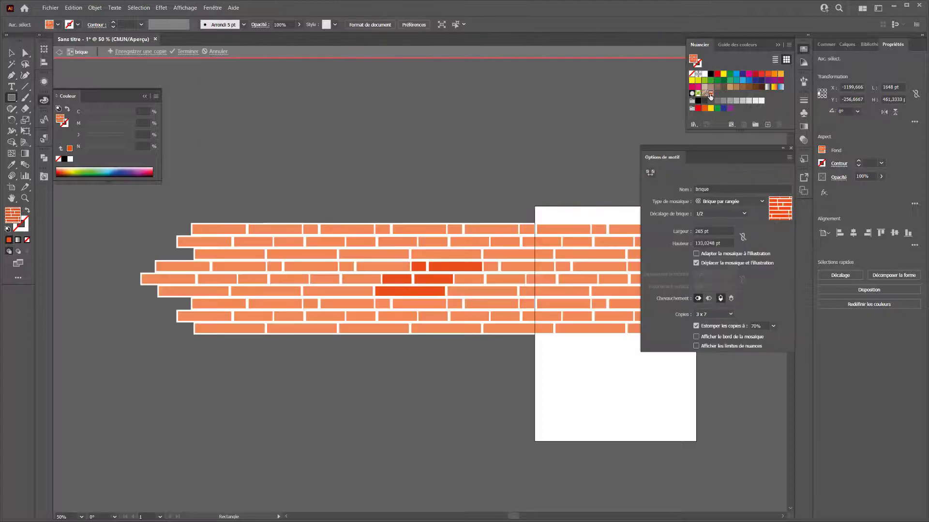
Try the Hex par colonne tile type on the brique pattern and set the type to Hex par rangée.
click(708, 202)
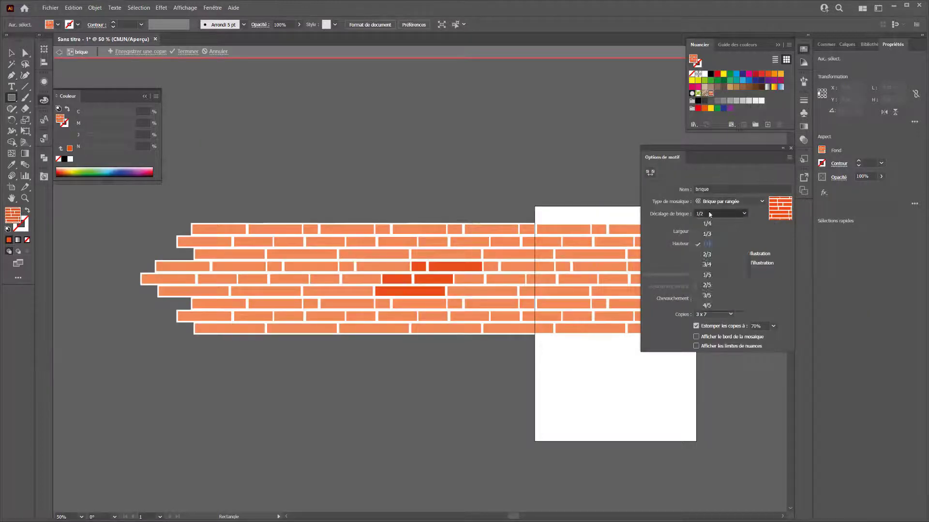
click(715, 202)
click(724, 202)
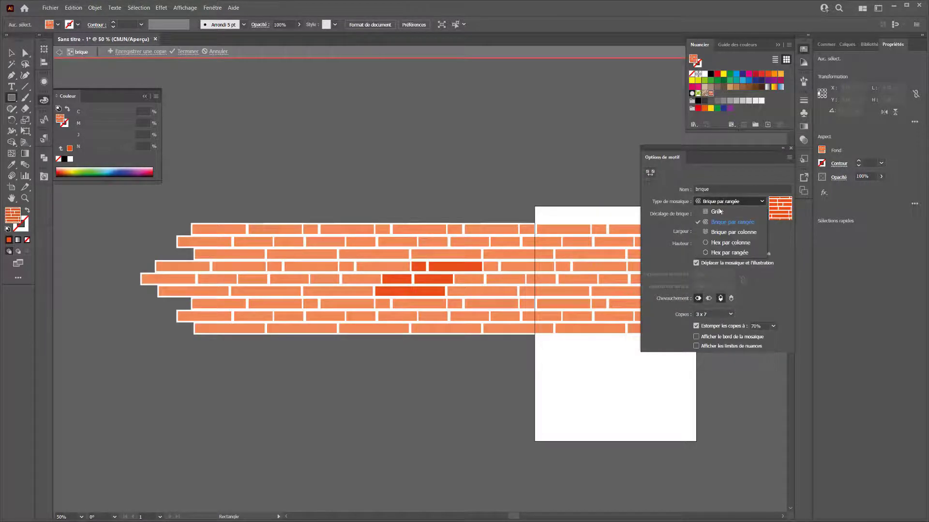
click(714, 240)
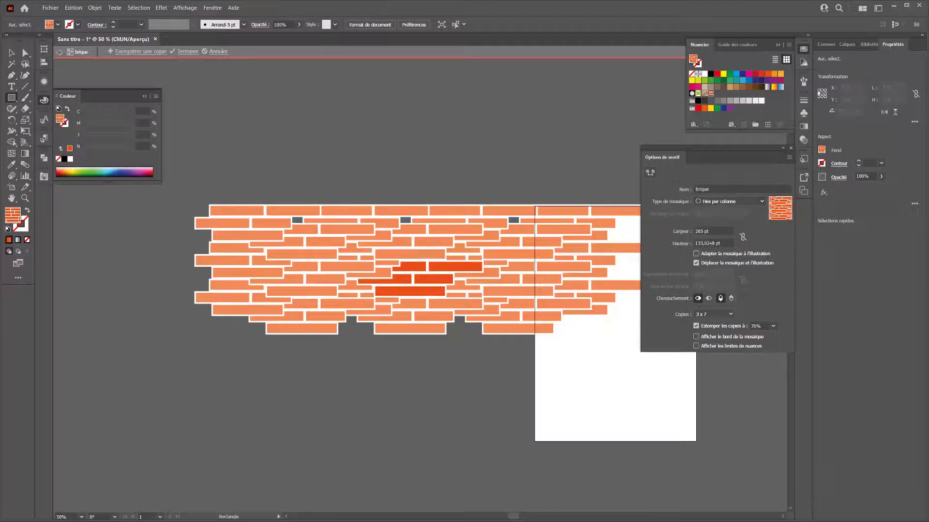
click(731, 202)
click(723, 255)
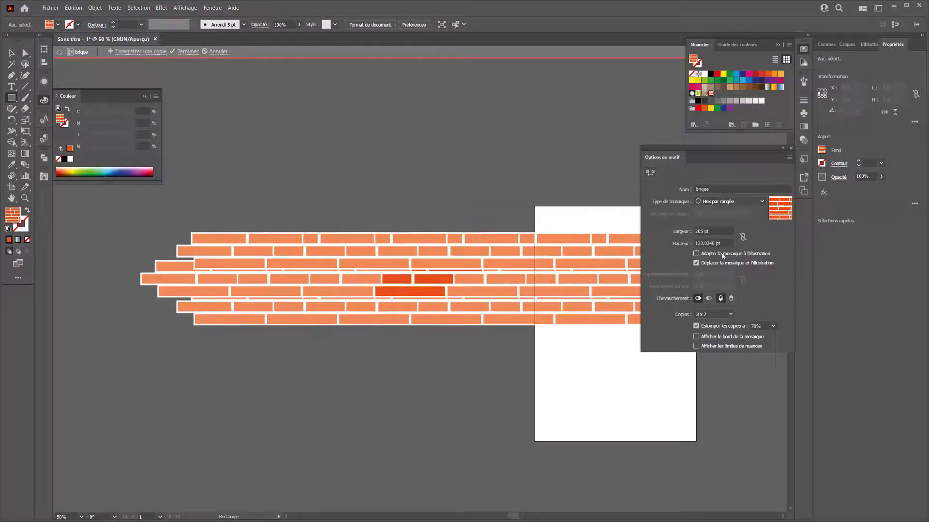
Adjust the pattern tile height to 178 pt and finish editing the brique pattern.
double_click(712, 243)
text(122)
key(Return)
key(Up)
key(Up)
key(Up)
key(Up)
key(Up)
key(Up)
key(Up)
key(Up)
key(Up)
key(Up)
key(Up)
key(Up)
key(Up)
key(Up)
key(Up)
key(Up)
key(Up)
key(Up)
key(Up)
key(Up)
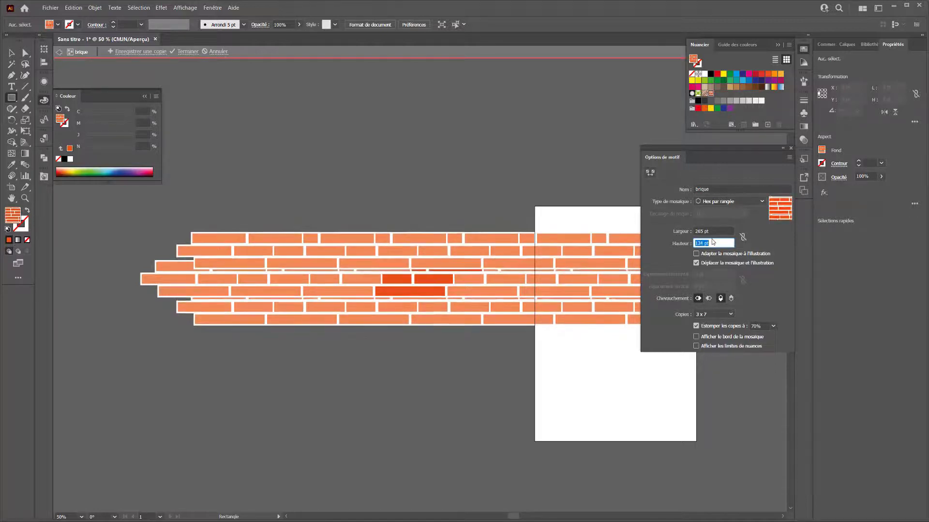
key(Down)
key(Down)
key(Down)
key(Down)
key(Down)
key(Down)
key(Down)
key(Down)
key(Down)
key(Down)
key(Down)
key(Down)
key(Down)
key(Down)
key(Down)
key(Down)
key(Down)
key(Down)
key(Down)
key(Down)
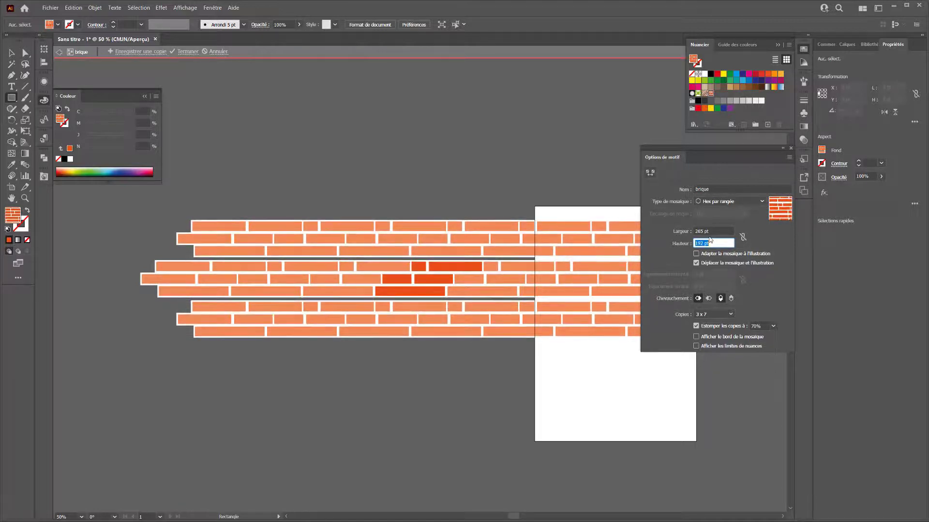
key(Down)
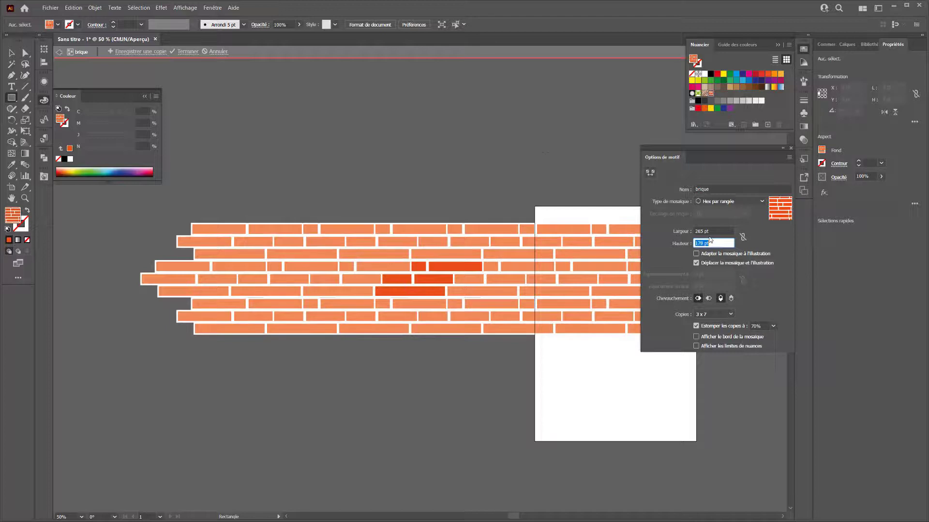
click(190, 53)
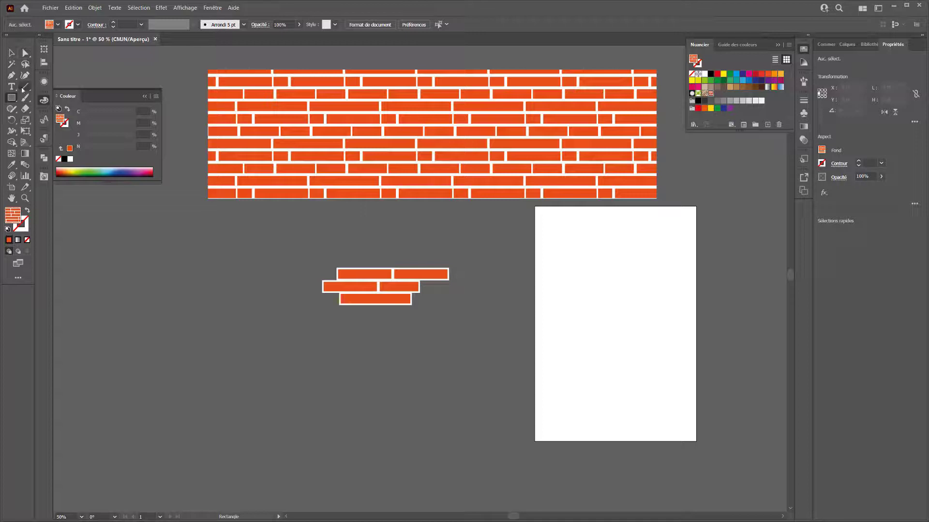
Expand the appearance of the brick-filled rectangle and widen it to 1728 pt towards the left.
click(11, 55)
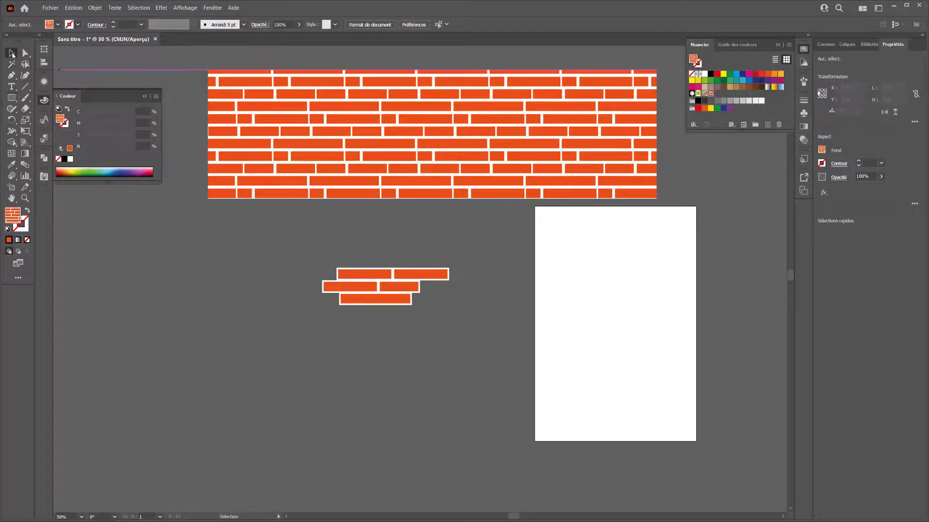
click(296, 141)
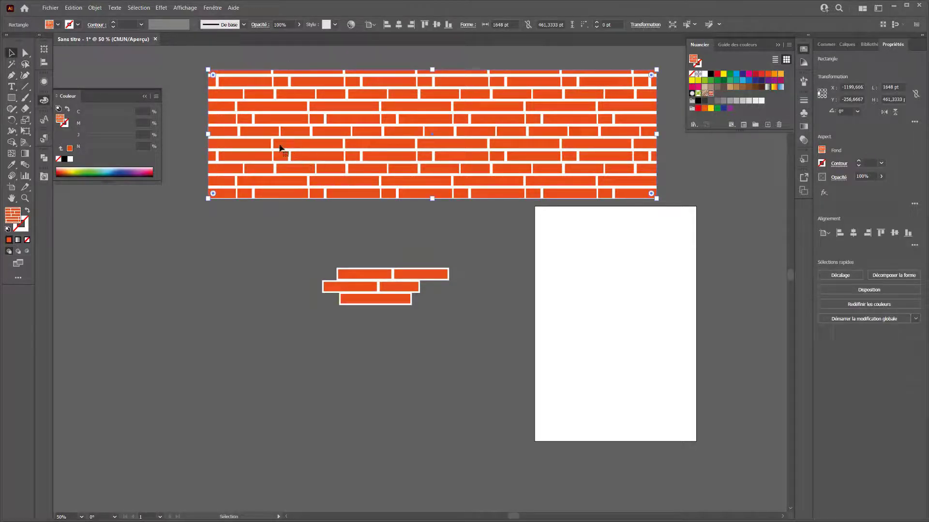
click(94, 8)
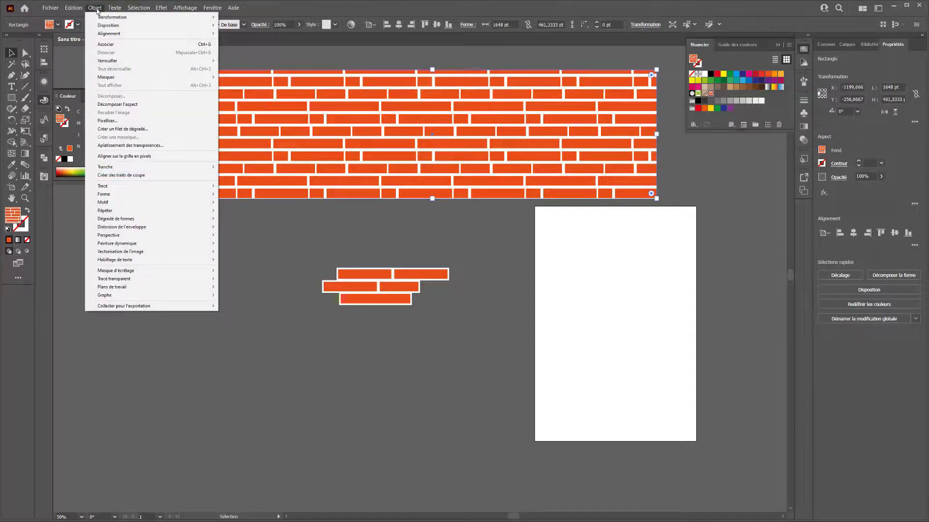
click(118, 104)
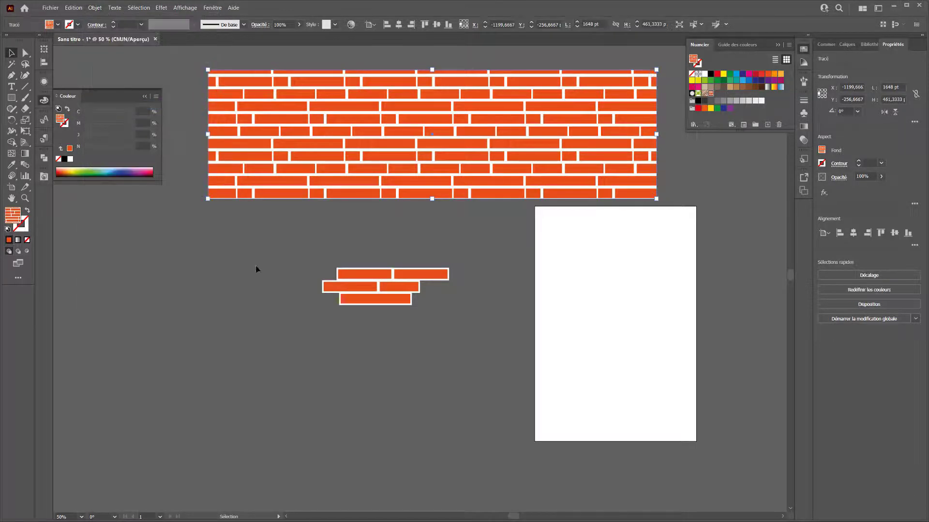
drag(208, 134, 186, 134)
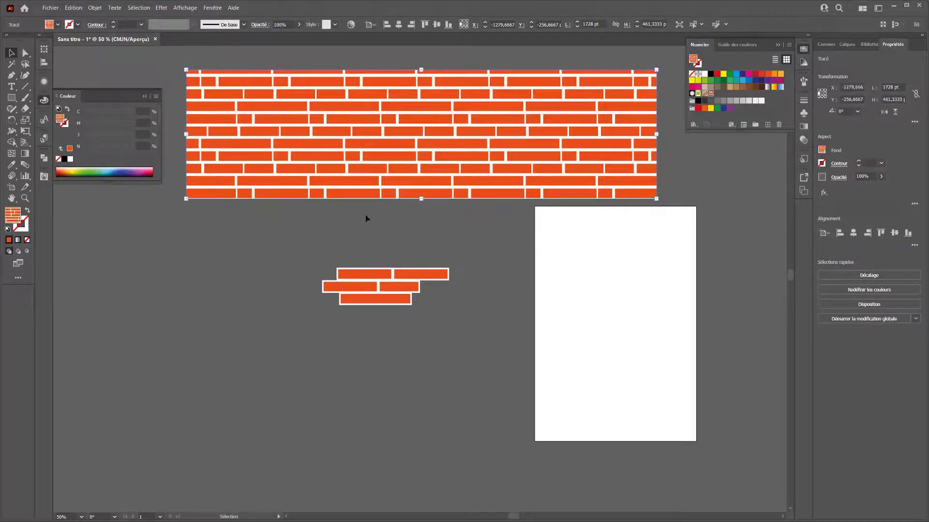
Expand the fill of the brick rectangle into editable shapes.
click(94, 8)
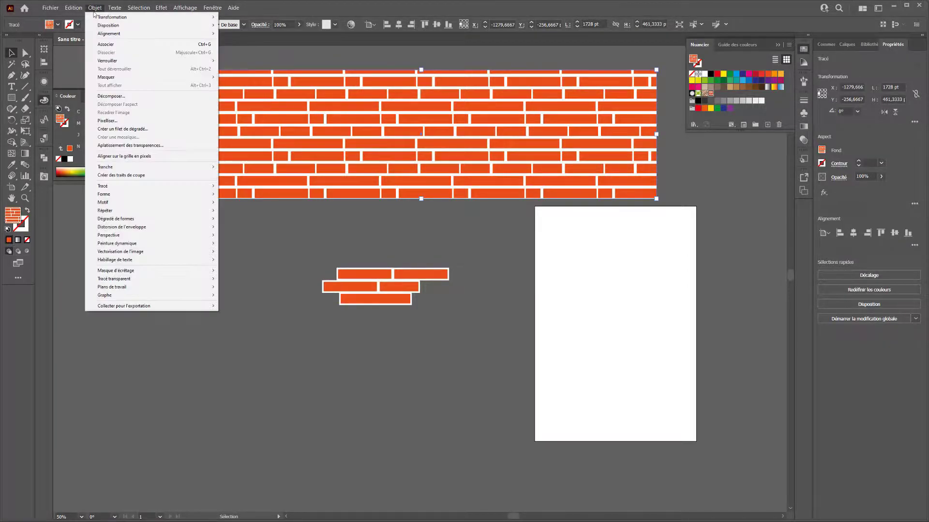
click(116, 103)
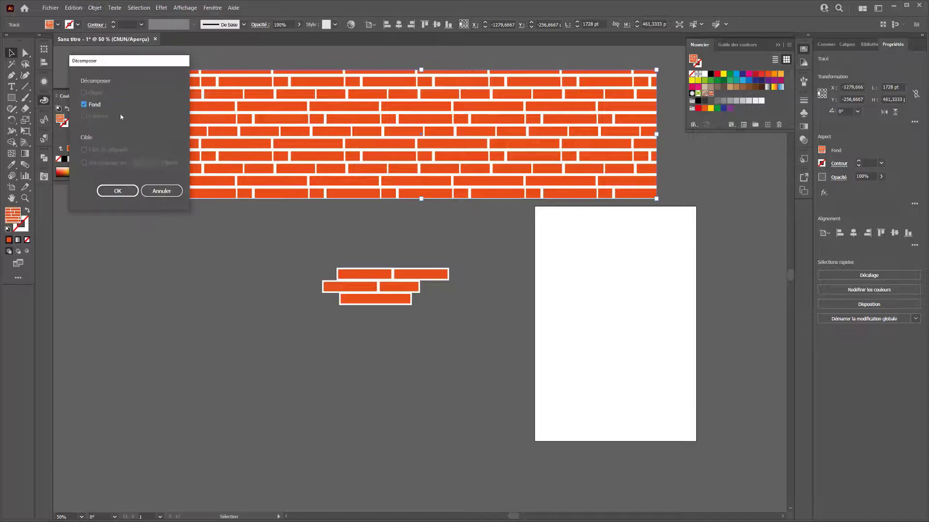
click(121, 191)
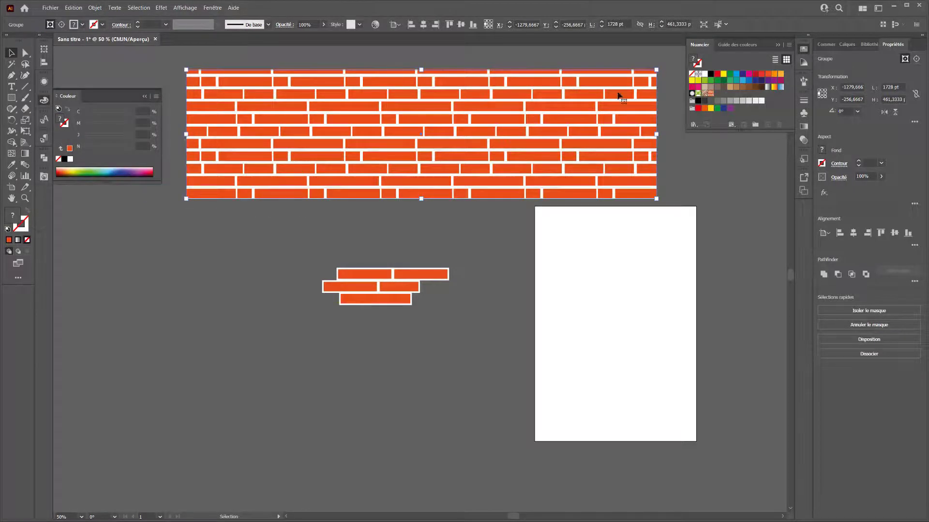
Examine the layer structure of the expanded wall, targeting individual tile groups inside the clipped group.
click(846, 44)
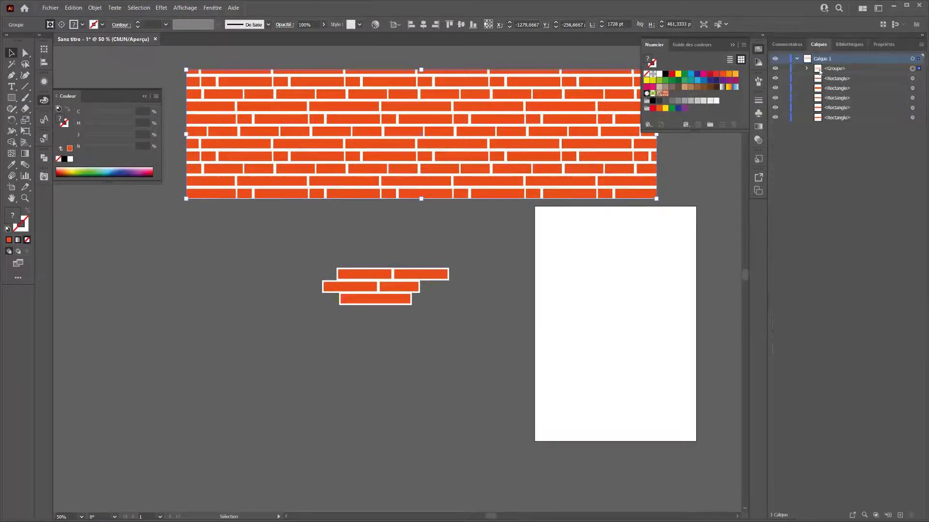
click(807, 68)
click(818, 78)
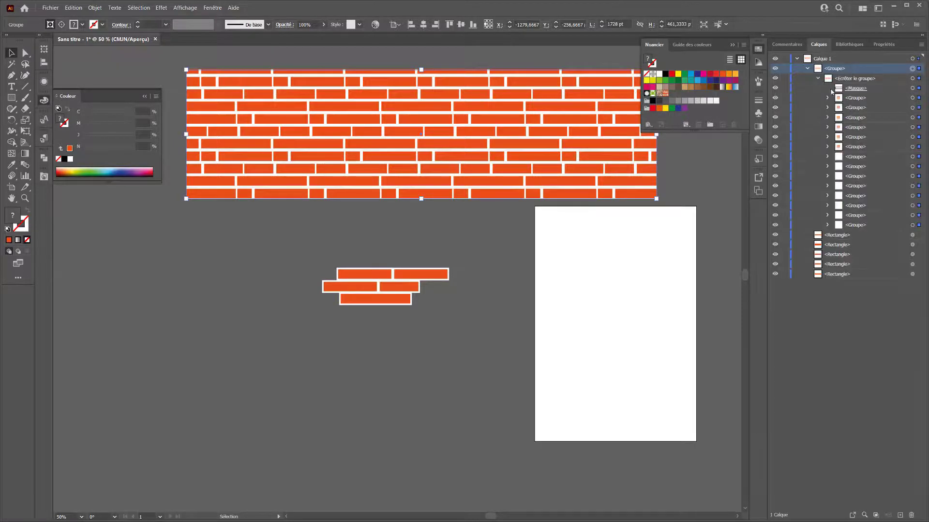
click(912, 108)
click(912, 127)
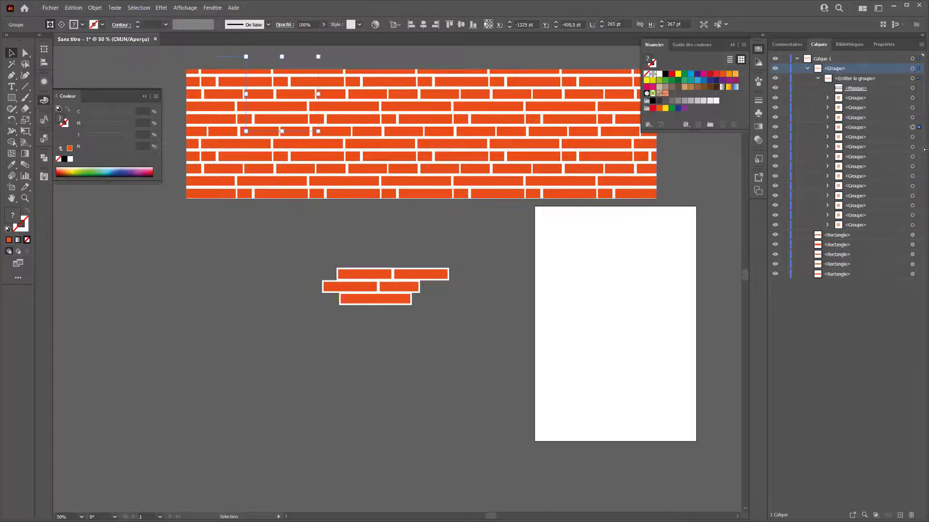
click(221, 98)
Try moving individual bricks out of the expanded wall with Direct Selection and undo each move.
click(25, 52)
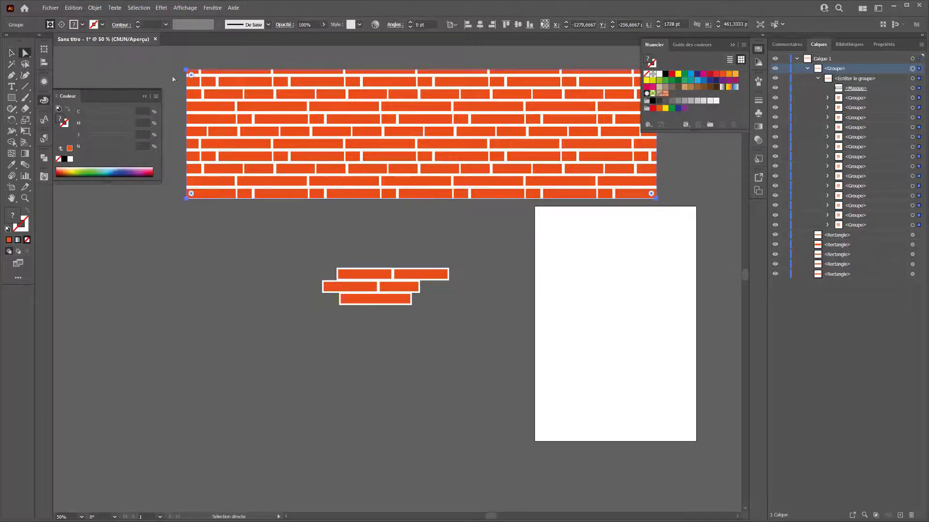
click(249, 64)
drag(245, 89, 180, 101)
key(ctrl+z)
drag(281, 107, 244, 145)
key(ctrl+z)
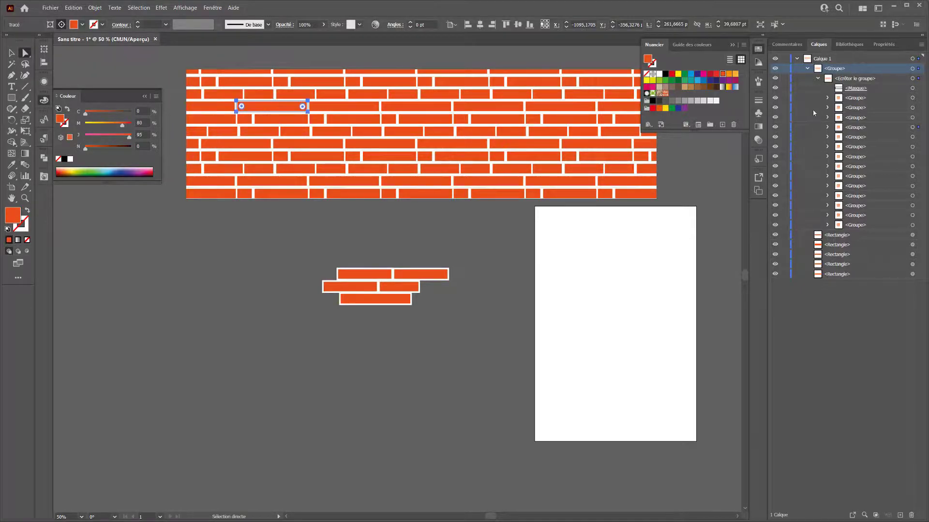
Delete the clipping mask (Masque) from the expanded brick group.
click(912, 98)
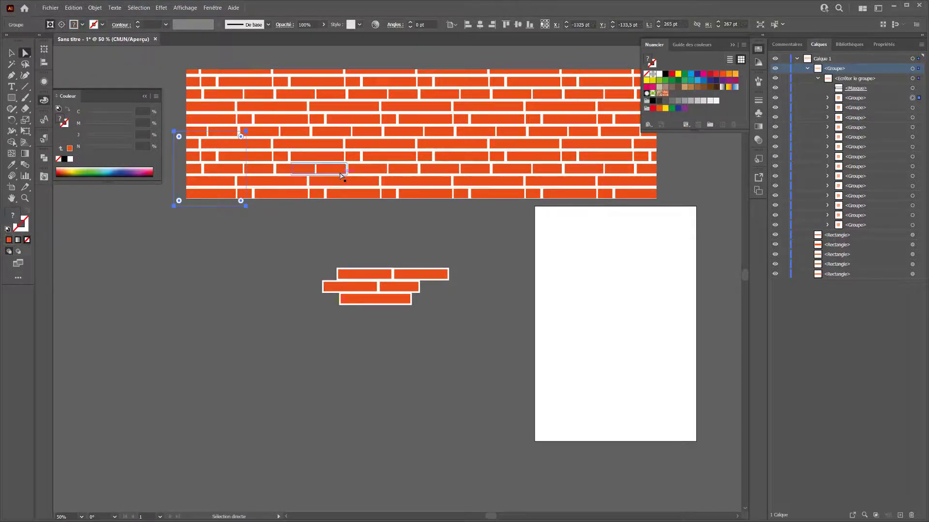
key(v)
mouse_move(231, 157)
mouse_down()
mouse_move(200, 237)
mouse_move(208, 157)
mouse_move(300, 123)
mouse_move(228, 166)
mouse_move(230, 158)
mouse_up()
click(853, 89)
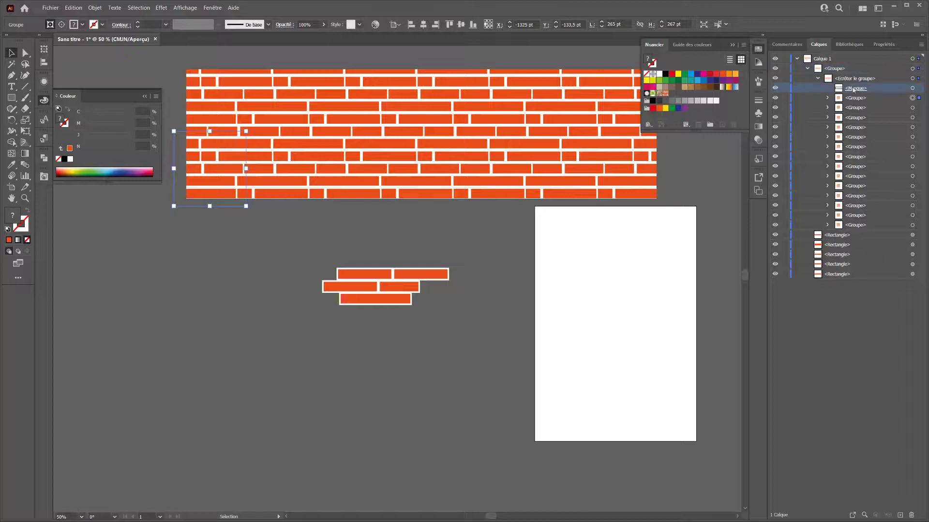
drag(842, 89, 927, 444)
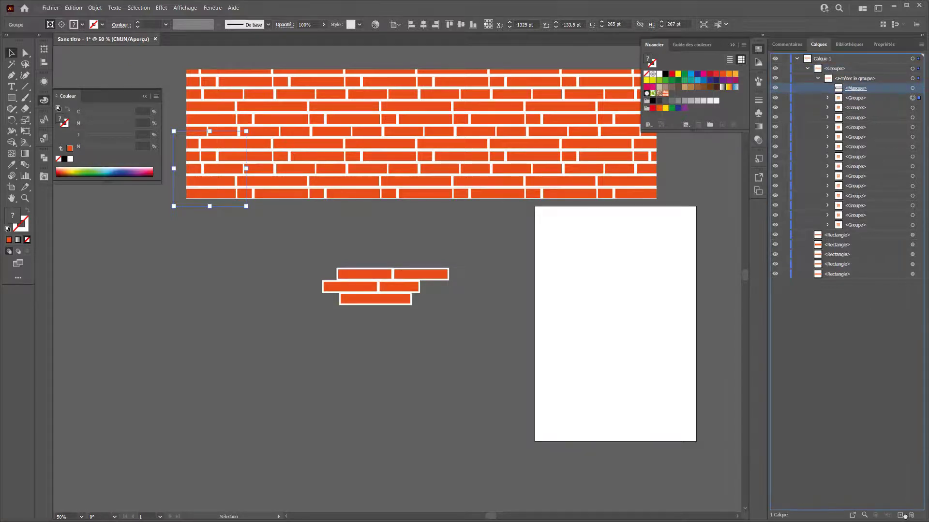
drag(913, 515, 912, 515)
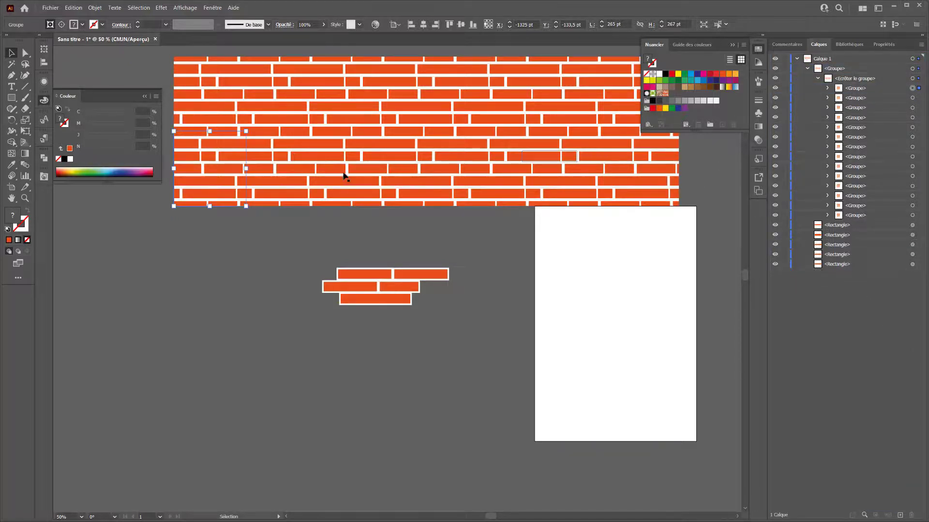
Move the unmasked brick group to the left and delete all artwork from the document.
click(280, 188)
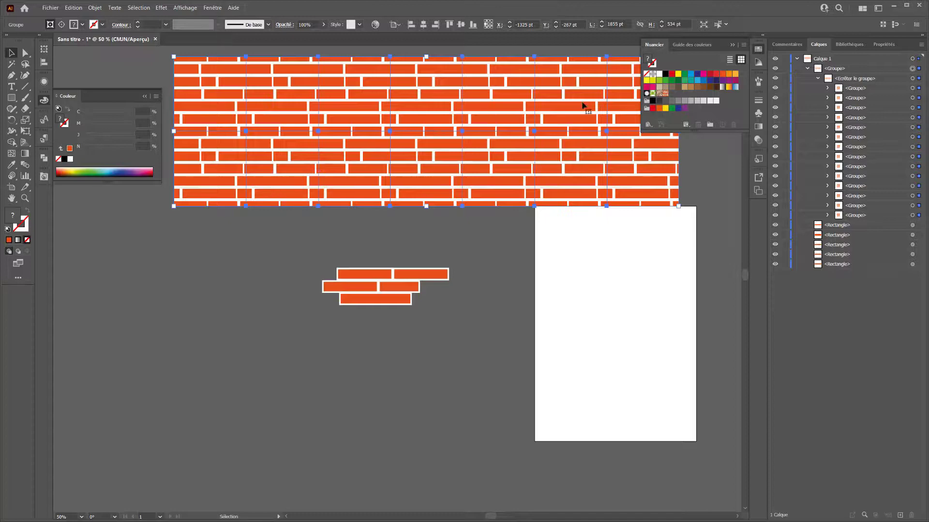
drag(554, 167, 514, 136)
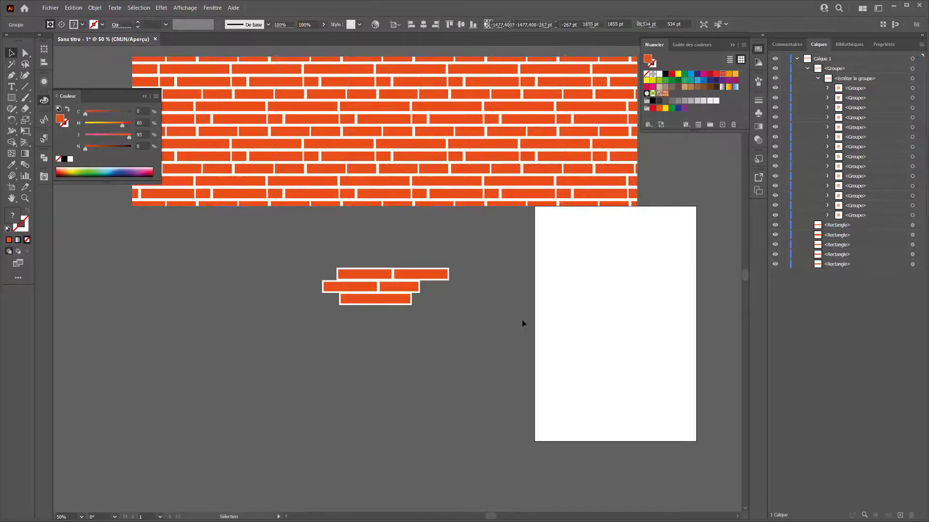
key(ctrl+a)
key(Delete)
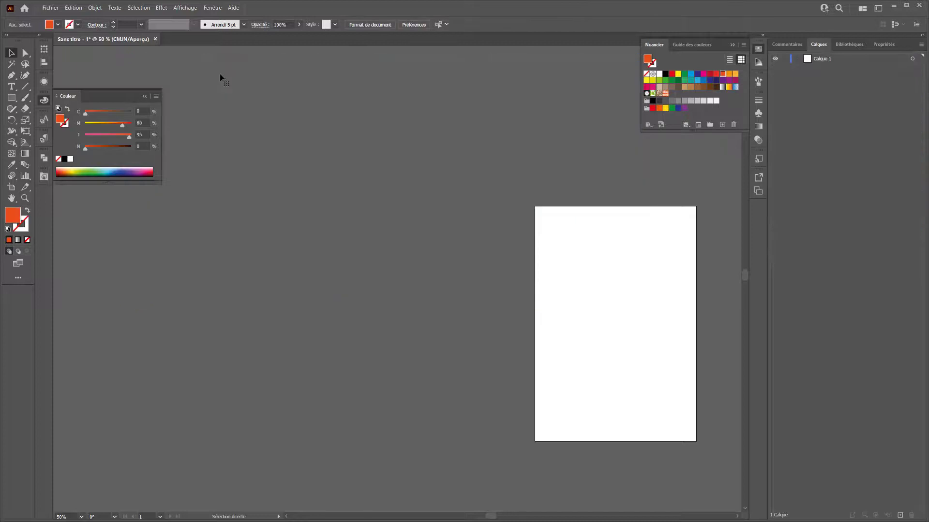
Draw a 1000 pt circle beside the artboard and set its fill's magenta value to 44%.
key(ctrl+minus)
key(ctrl+minus)
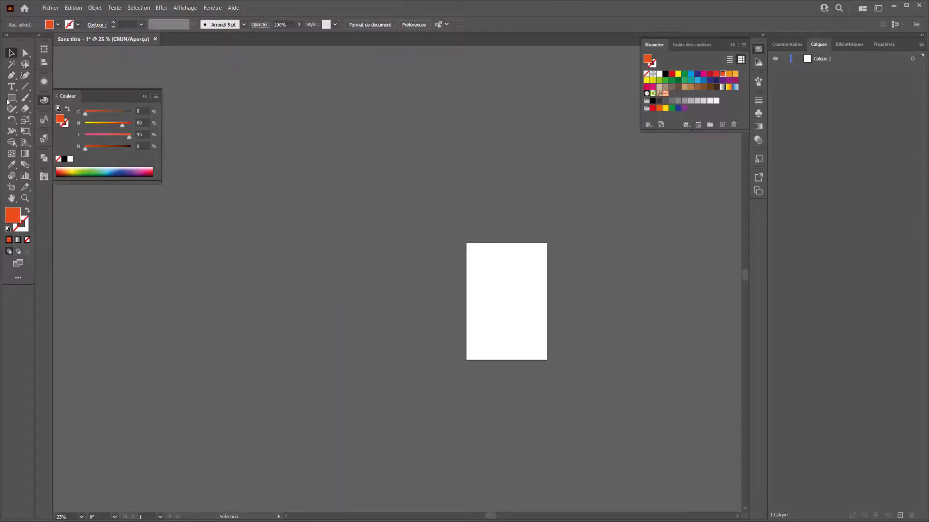
drag(12, 98, 44, 119)
drag(309, 169, 169, 308)
click(106, 124)
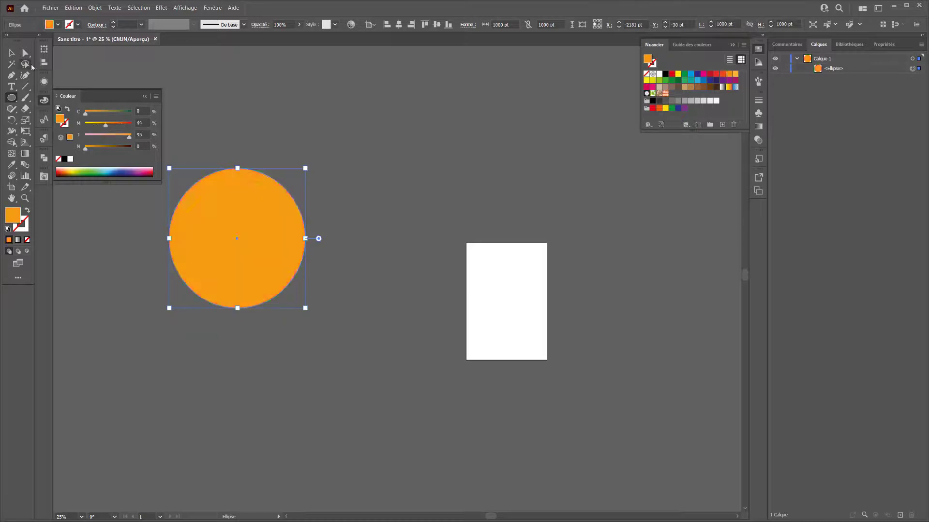
Duplicate the circle about 363 pt to the right and remove the copy's area with Shape Builder to leave a crescent moon.
key(a)
drag(250, 224, 299, 224)
drag(179, 343, 83, 167)
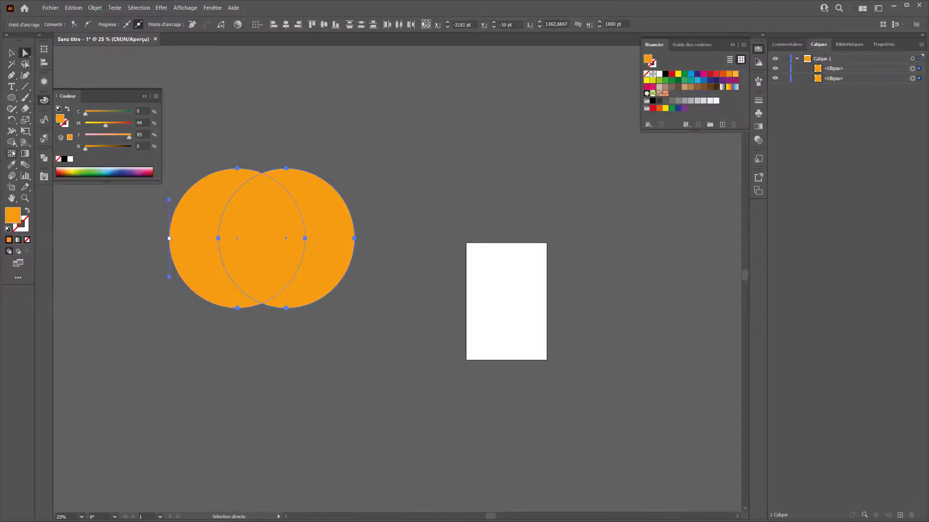
click(11, 143)
drag(380, 213, 284, 234)
click(11, 53)
click(159, 257)
Draw a small five-pointed star about 107 pt wide and 102 pt high inside the crescent's opening.
click(11, 97)
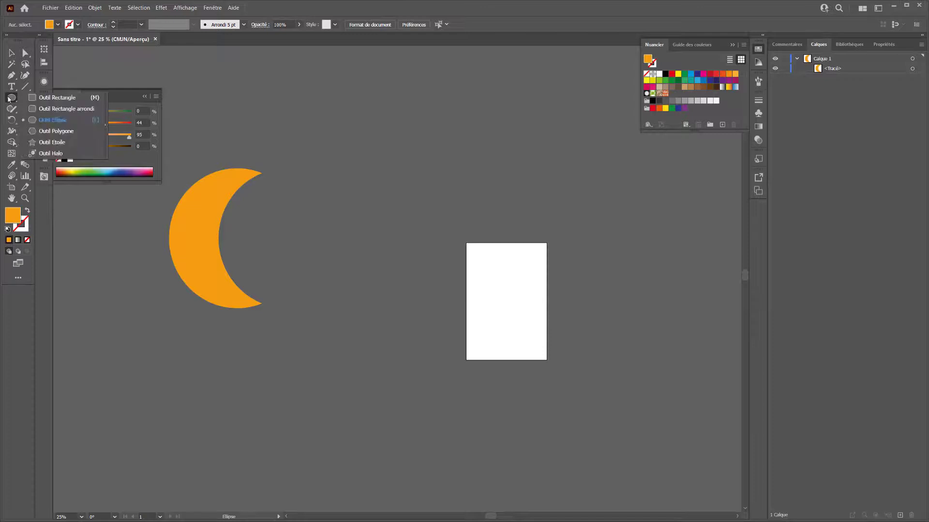
click(52, 142)
drag(273, 215, 272, 224)
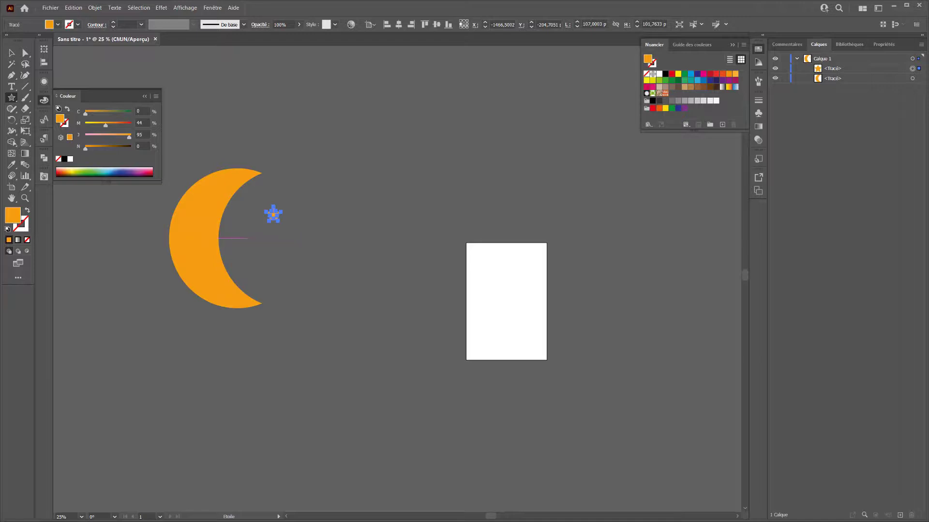
Duplicate the star twice up and to the right, making a loose three-star cluster about 331 pt wide and 376 pt high.
click(12, 53)
drag(273, 214, 304, 201)
click(297, 217)
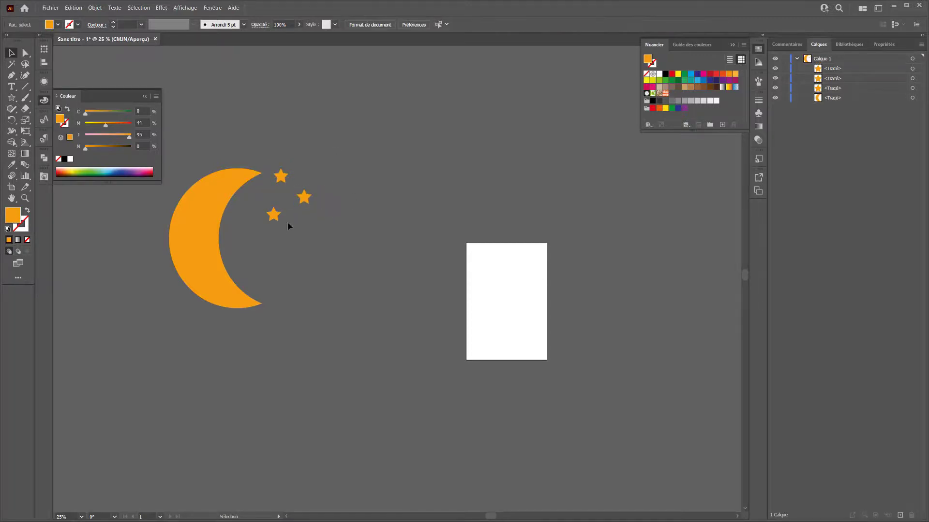
Create a pattern from the three stars, name it "etoile", and finish pattern editing.
drag(265, 227, 316, 162)
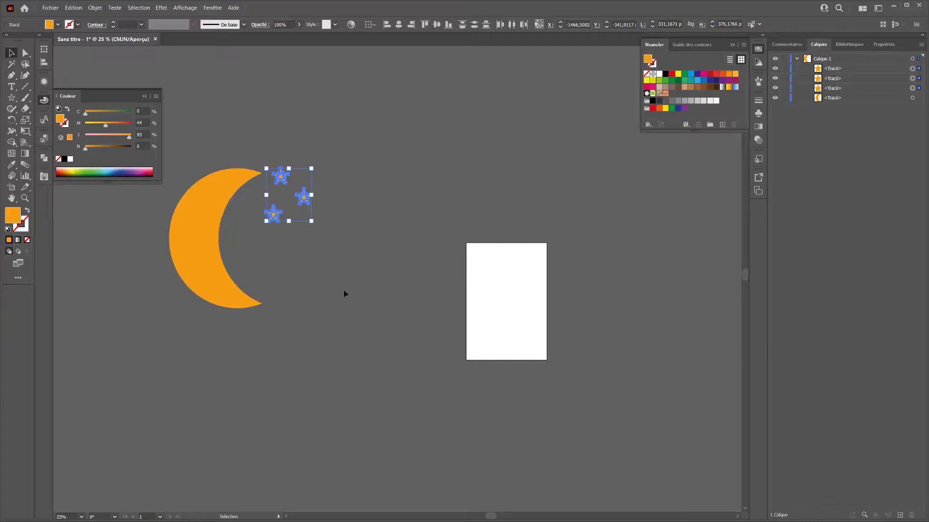
click(95, 7)
mouse_move(169, 203)
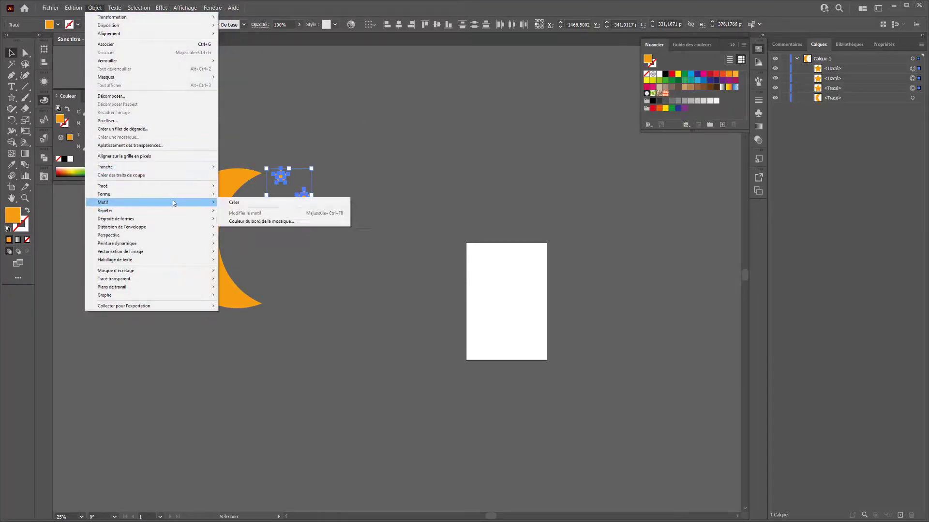
click(246, 204)
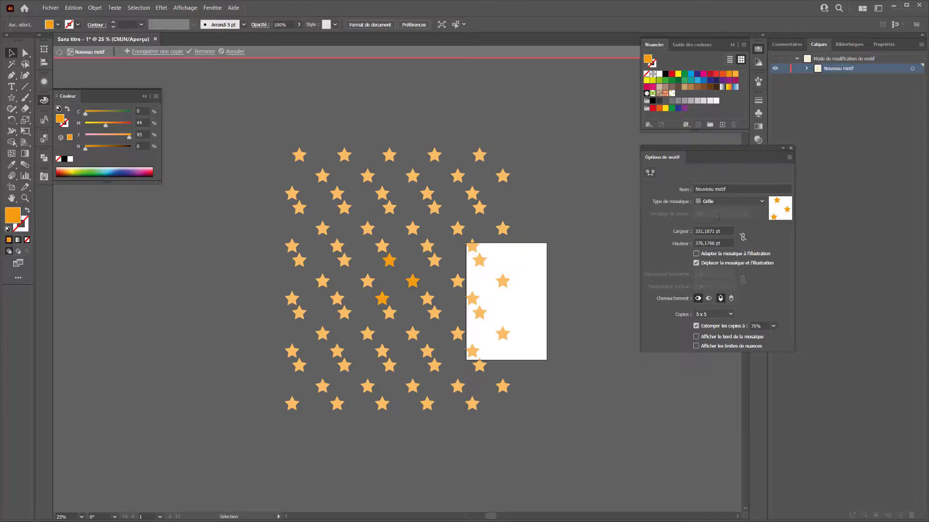
drag(731, 189, 609, 182)
text(etoile)
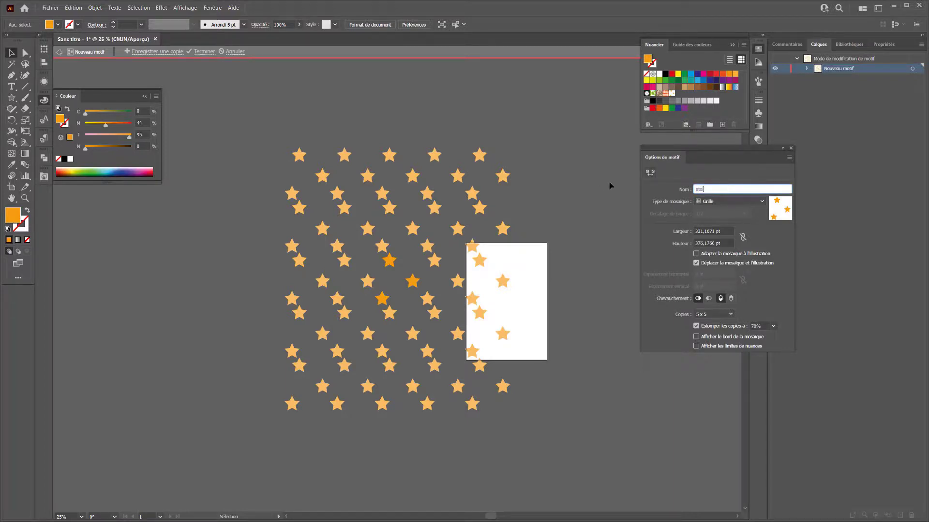
key(Return)
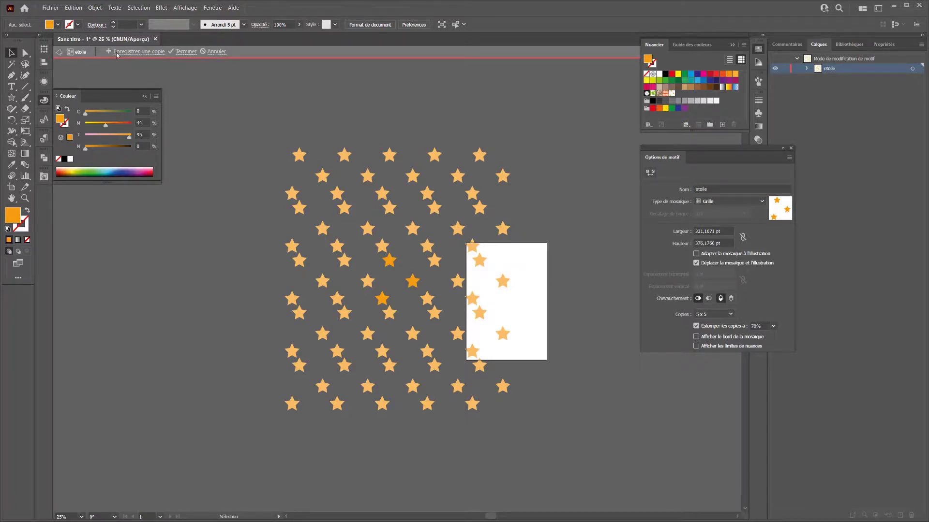
click(181, 52)
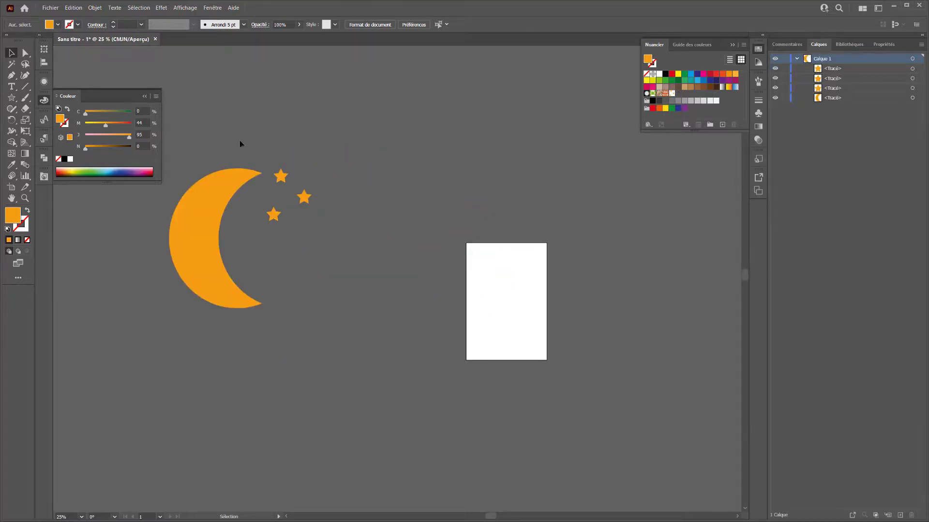
Draw a closed curved freeform shape beside the crescent with the Pen tool and fill it with the "etoile" pattern swatch.
click(11, 76)
click(329, 221)
drag(294, 233, 365, 300)
drag(380, 249, 374, 242)
click(328, 221)
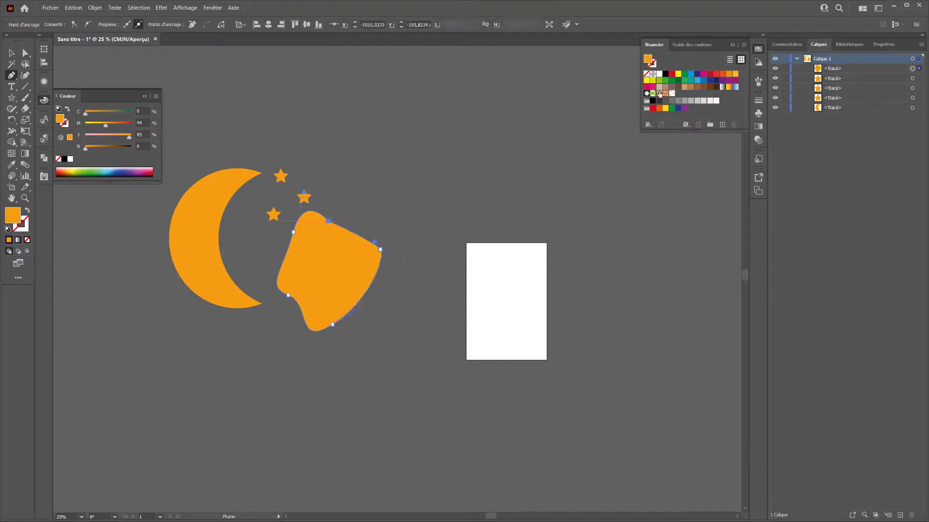
click(669, 95)
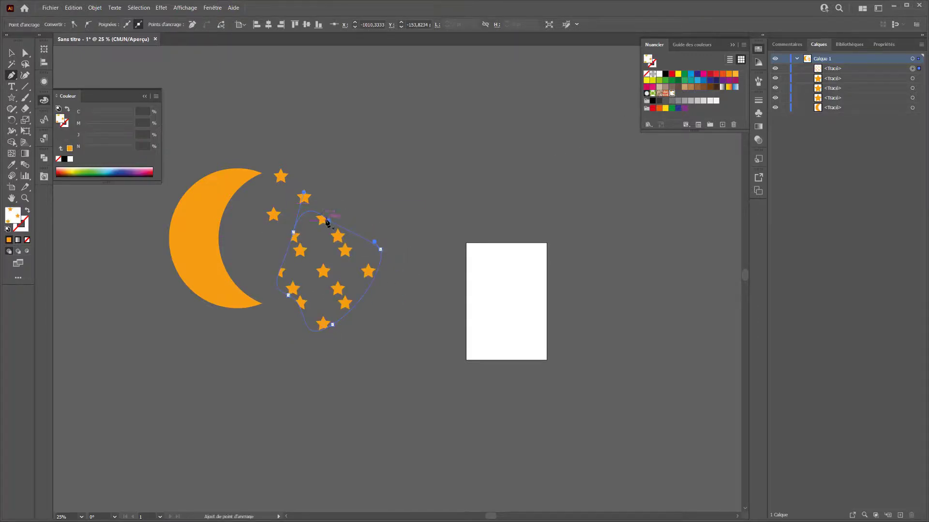
Move the anchor points of the pattern-filled shape outward so the stars along its edges are no longer cut off.
drag(329, 224, 334, 213)
click(294, 233)
drag(295, 236, 284, 232)
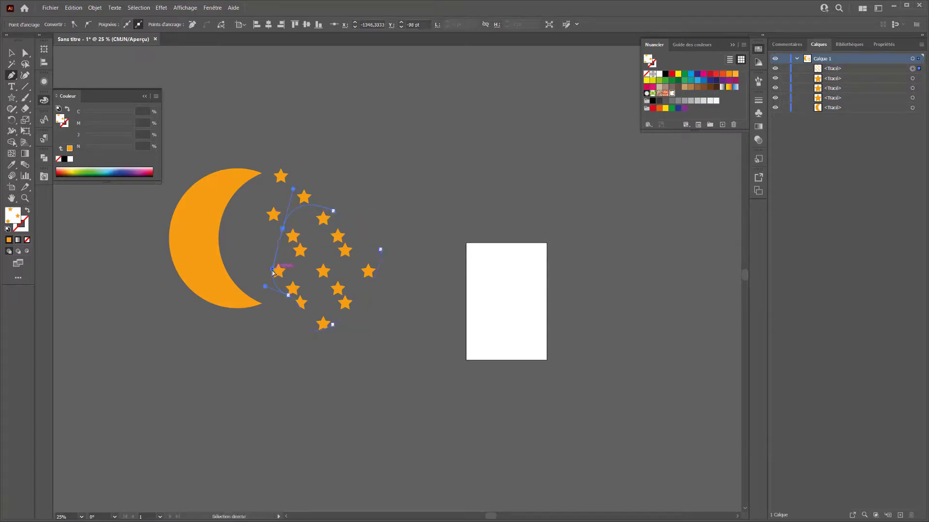
drag(289, 298, 274, 297)
ctrl+click(346, 342)
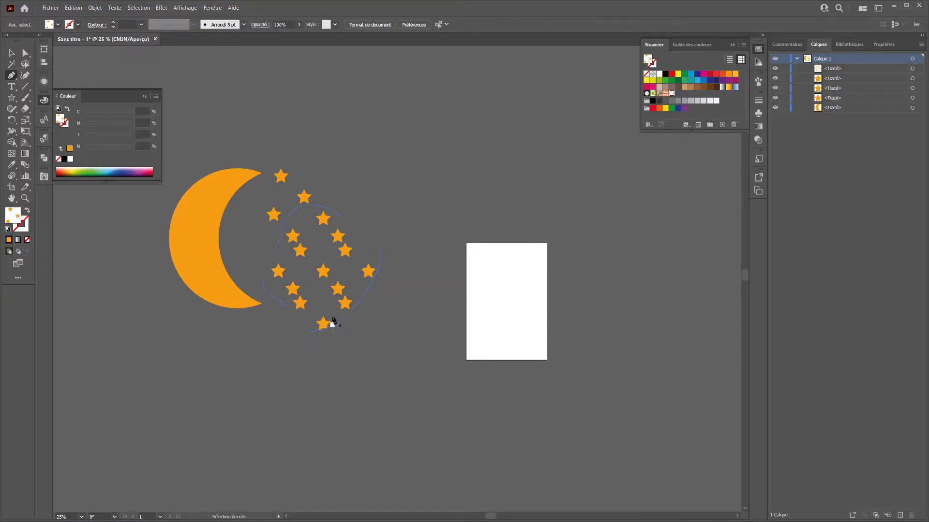
click(332, 326)
key(ctrl+z)
drag(332, 325, 335, 333)
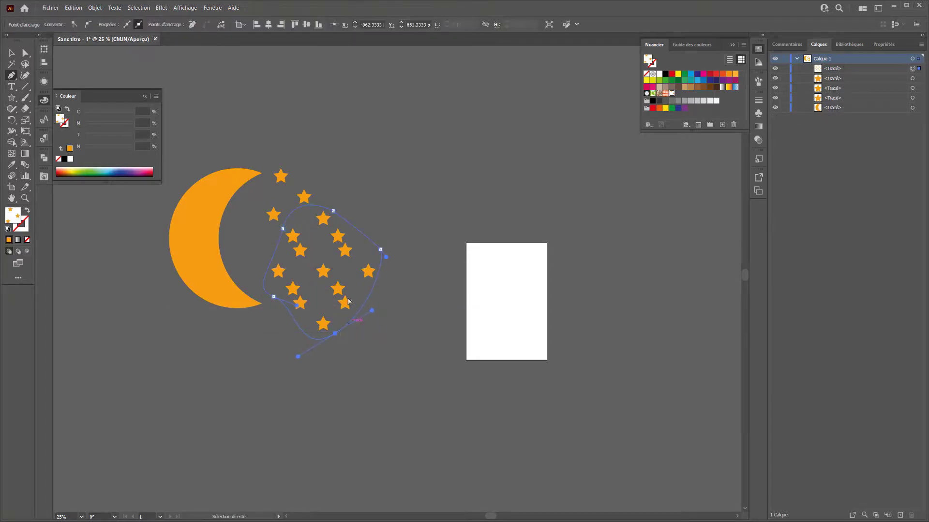
click(299, 162)
key(ctrl+z)
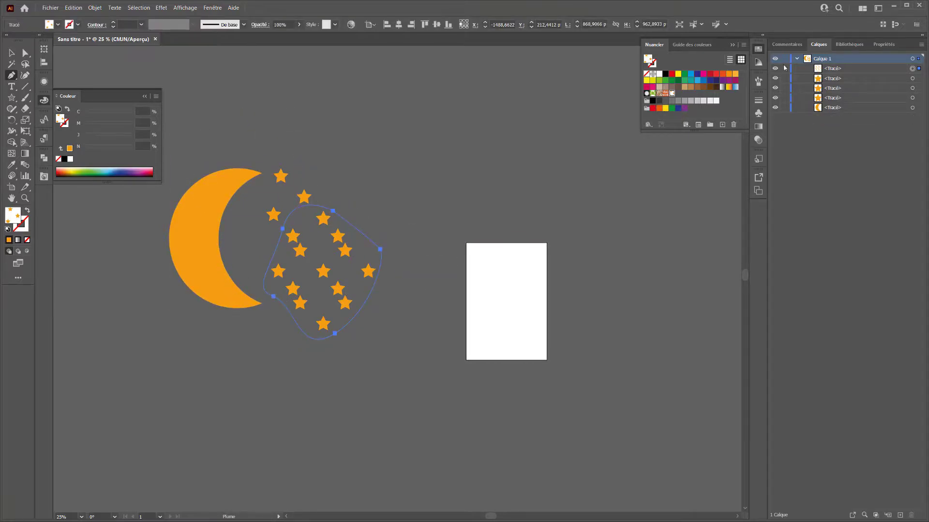
Edit the "etoile" pattern to use the "Brique par colonne" tile type with a 3/4 brick offset.
double_click(671, 94)
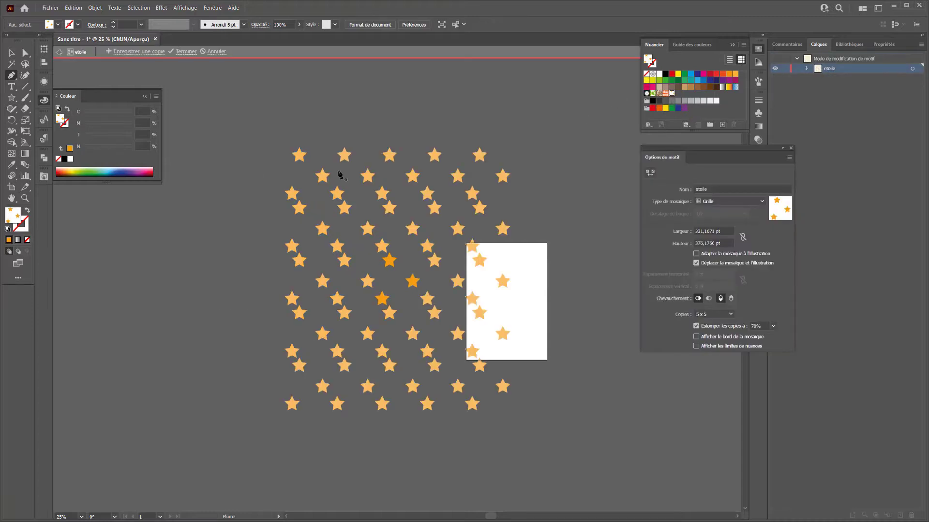
click(710, 201)
click(715, 224)
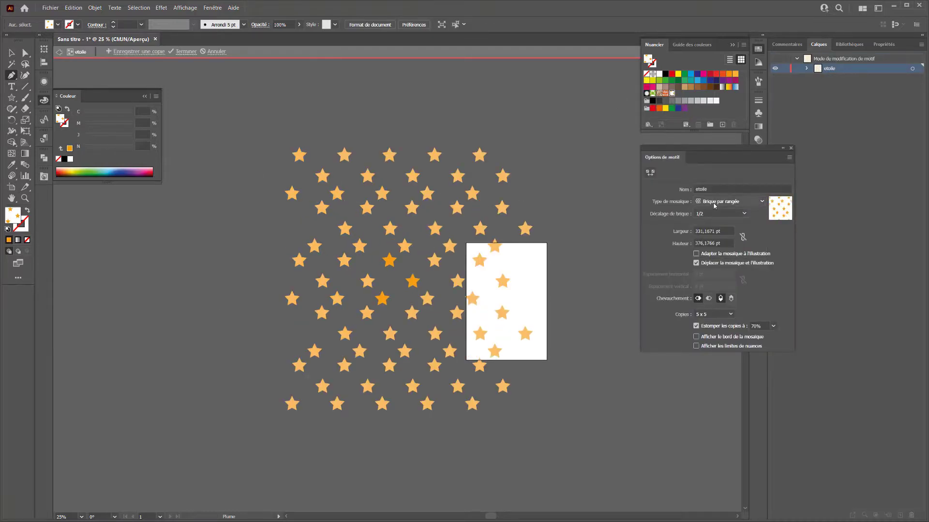
click(716, 202)
click(720, 235)
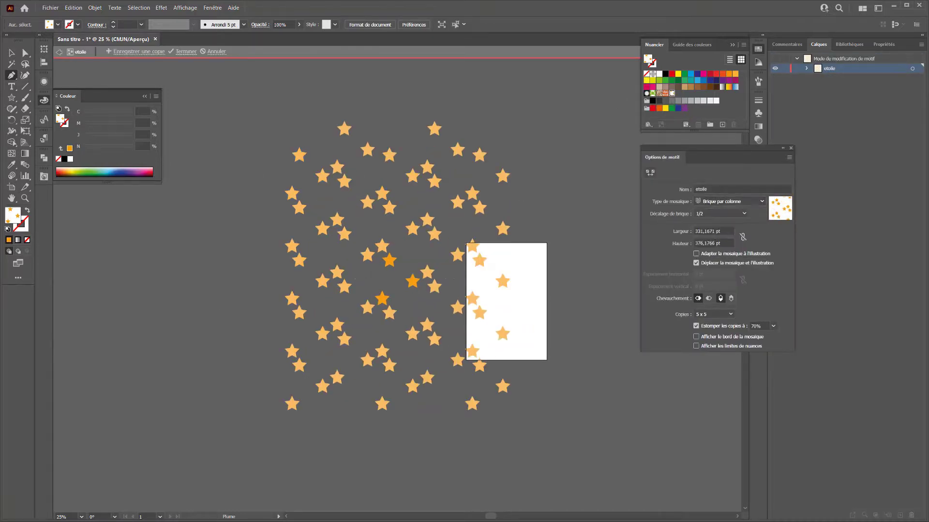
click(713, 214)
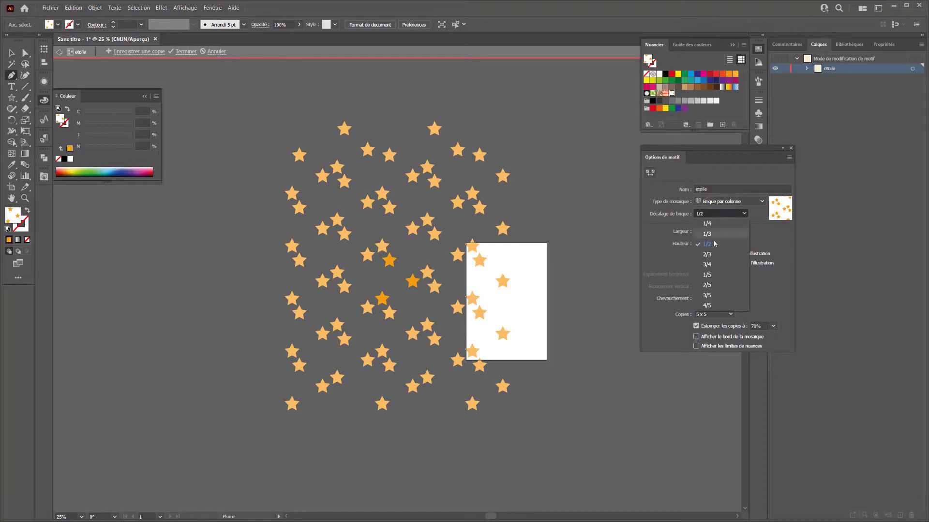
click(707, 264)
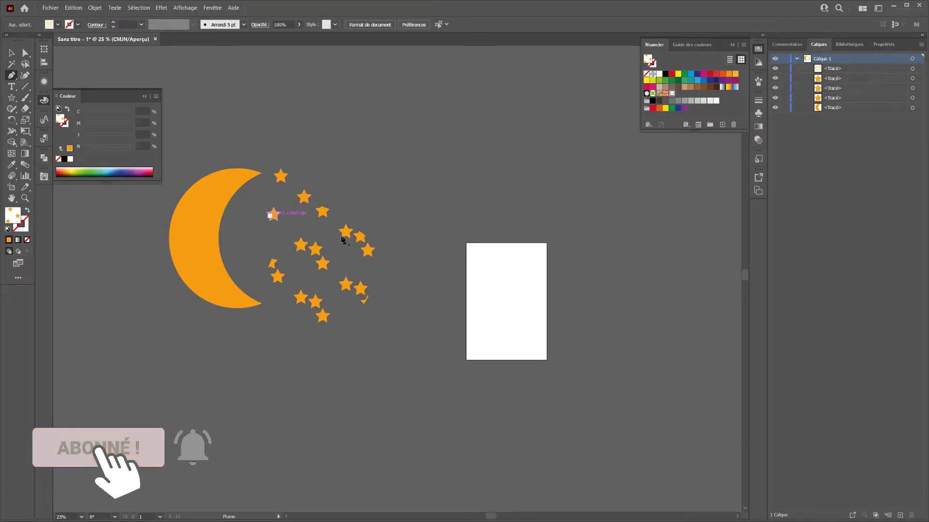
Reshape the pattern-filled outline around the shifted stars so each edge star shows whole, and deselect it.
click(361, 236)
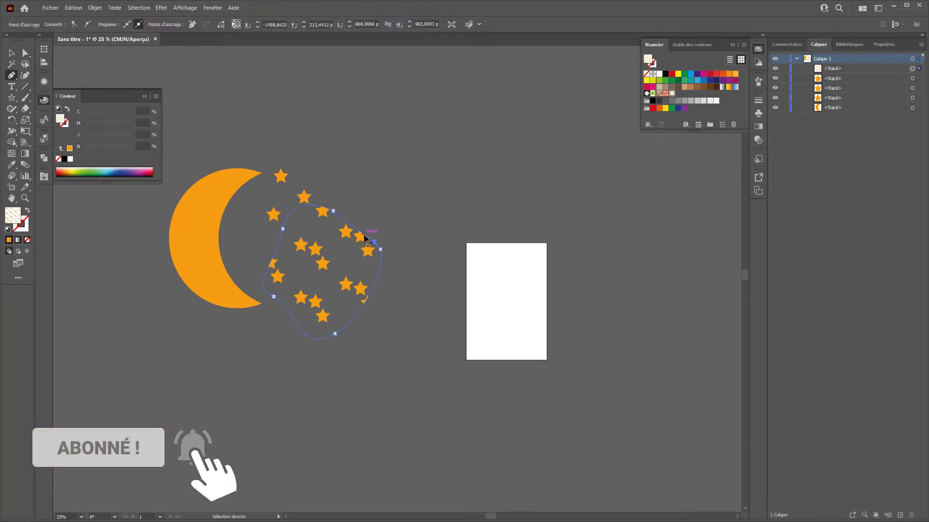
drag(333, 214, 346, 211)
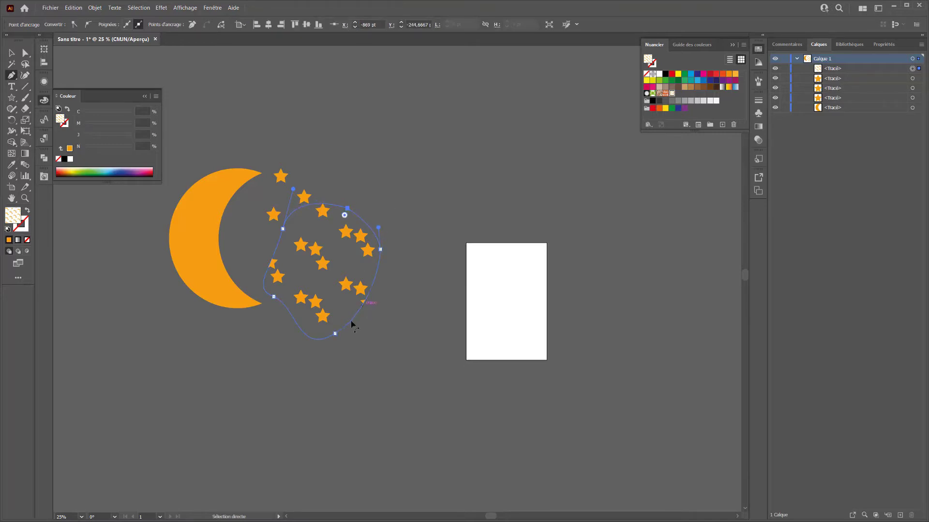
drag(335, 334, 362, 325)
click(282, 230)
drag(253, 289, 247, 241)
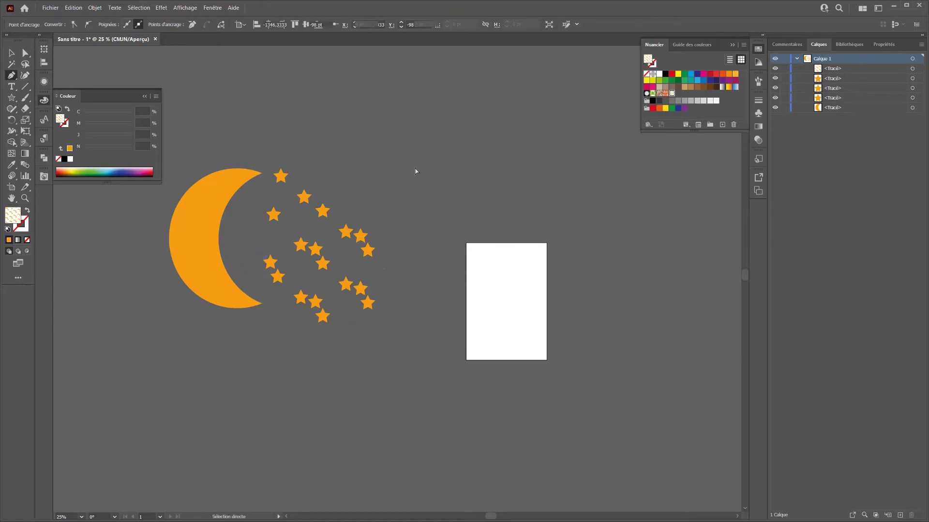
ctrl+click(391, 161)
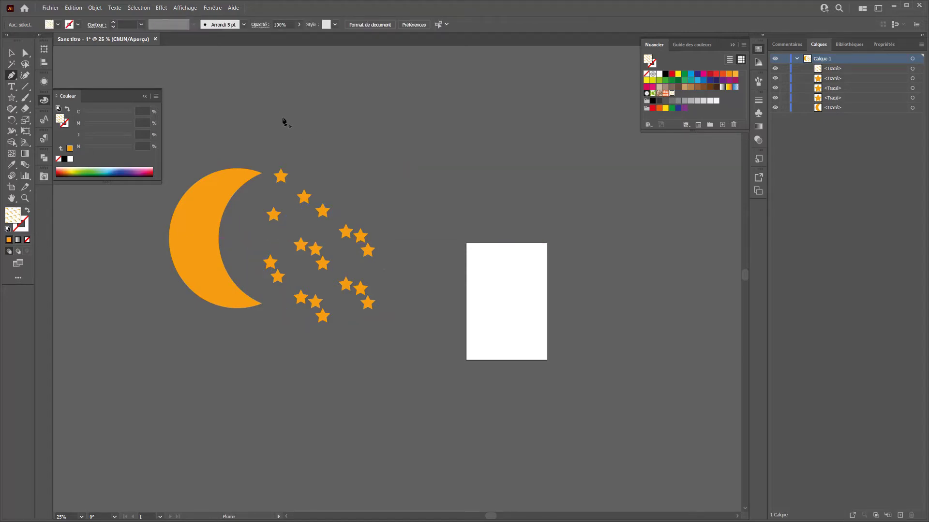